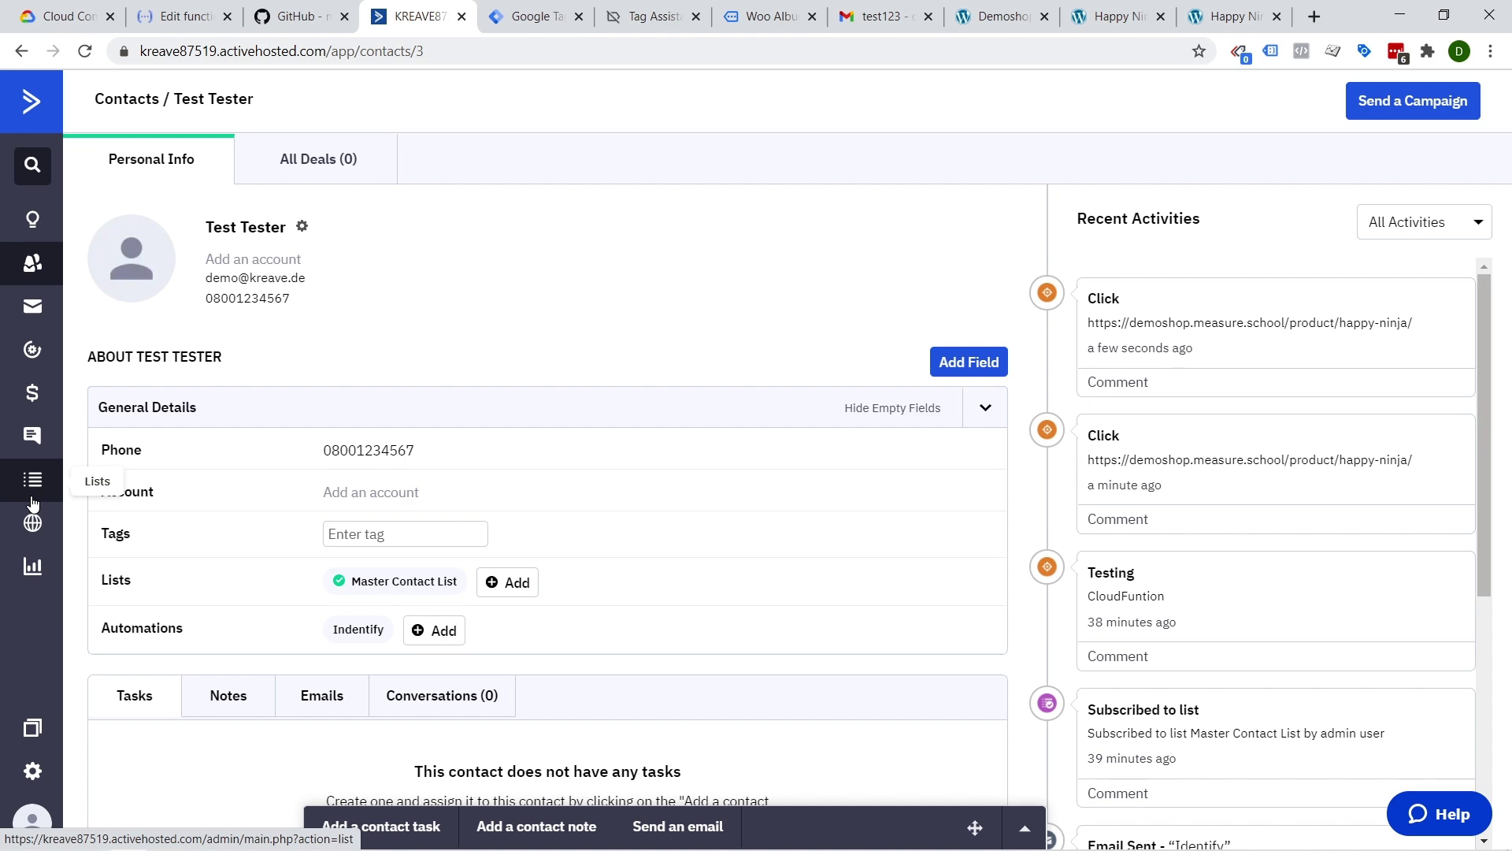
Step: Open the site tracking settings in ActiveCampaign and review the Event Tracking section with its key and event list
{"action": "left_click", "coordinate": [32, 526]}
{"action": "left_click", "coordinate": [116, 287]}
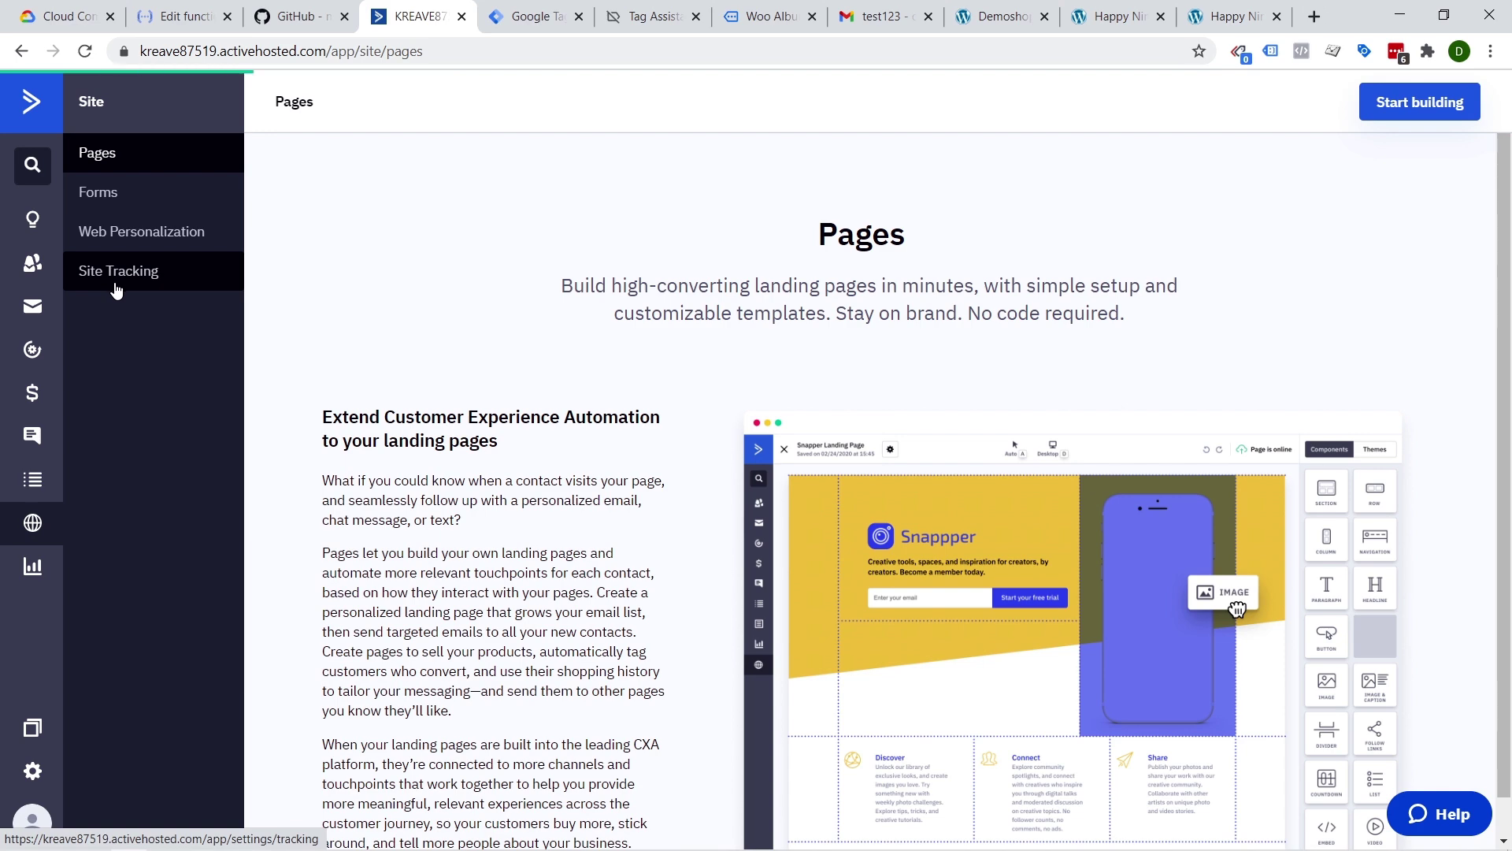
{"action": "scroll", "coordinate": [313, 334], "scroll_direction": "down", "scroll_amount": 8}
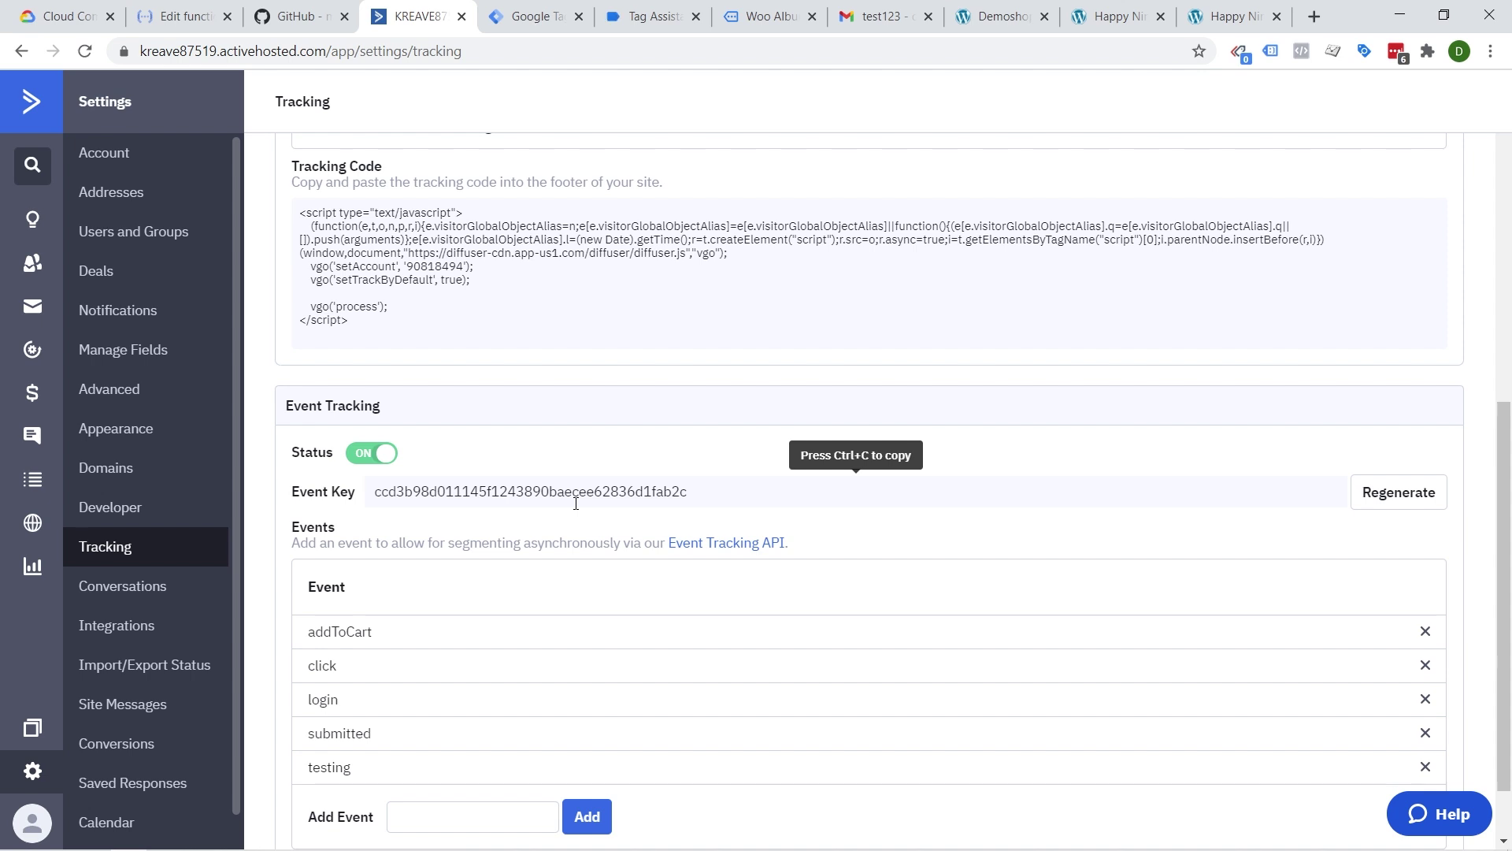
Step: Switch to Google Tag Manager to view the add-to-cart tag's configuration, and check the EventTrackingActiveCampaign function's trigger URL in Google Cloud
{"action": "left_click", "coordinate": [544, 19]}
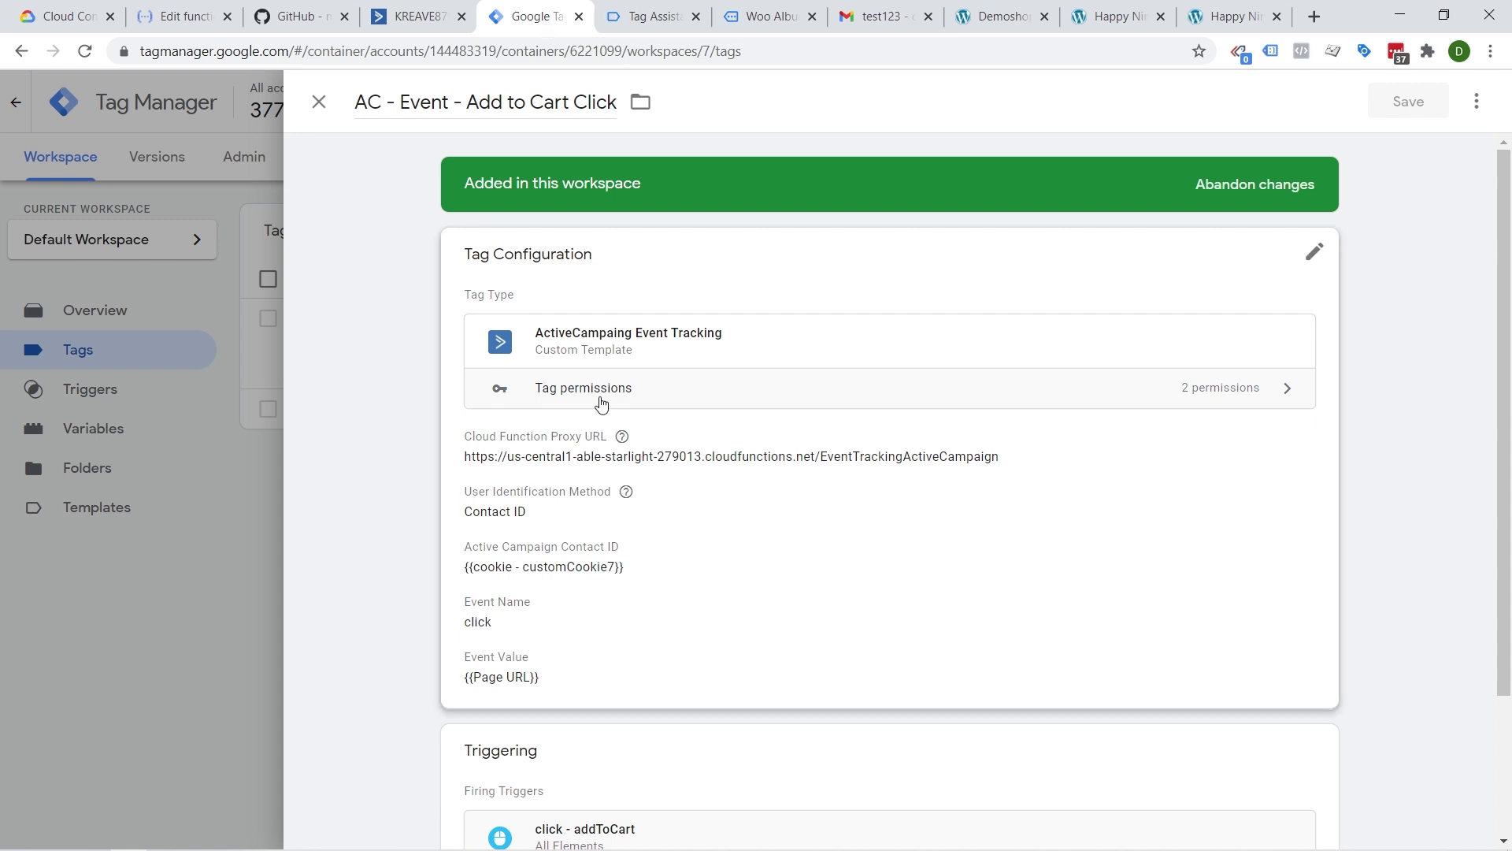
{"action": "left_click", "coordinate": [596, 457]}
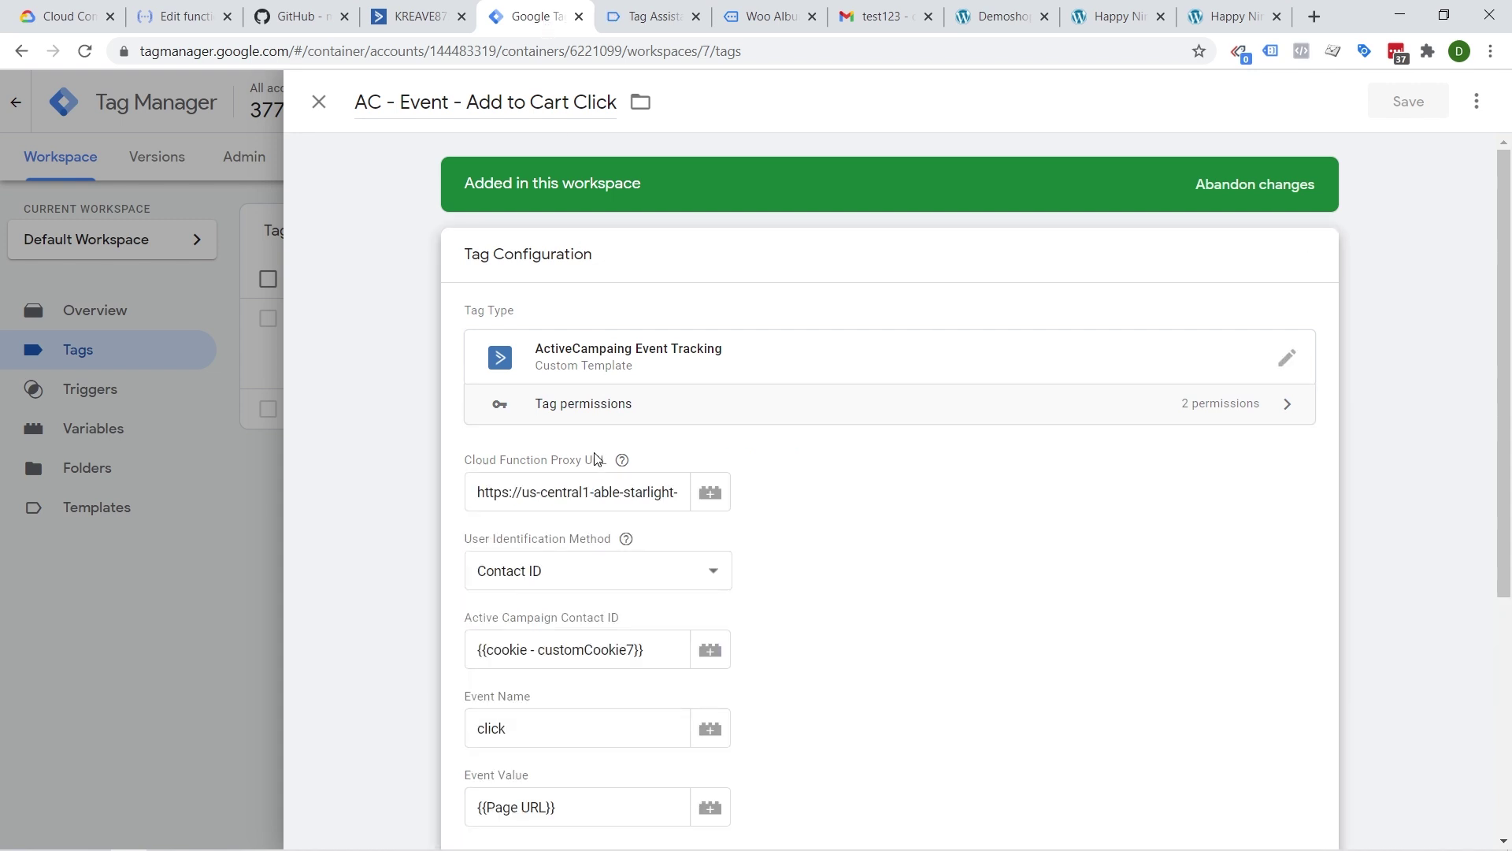
{"action": "left_click", "coordinate": [167, 22]}
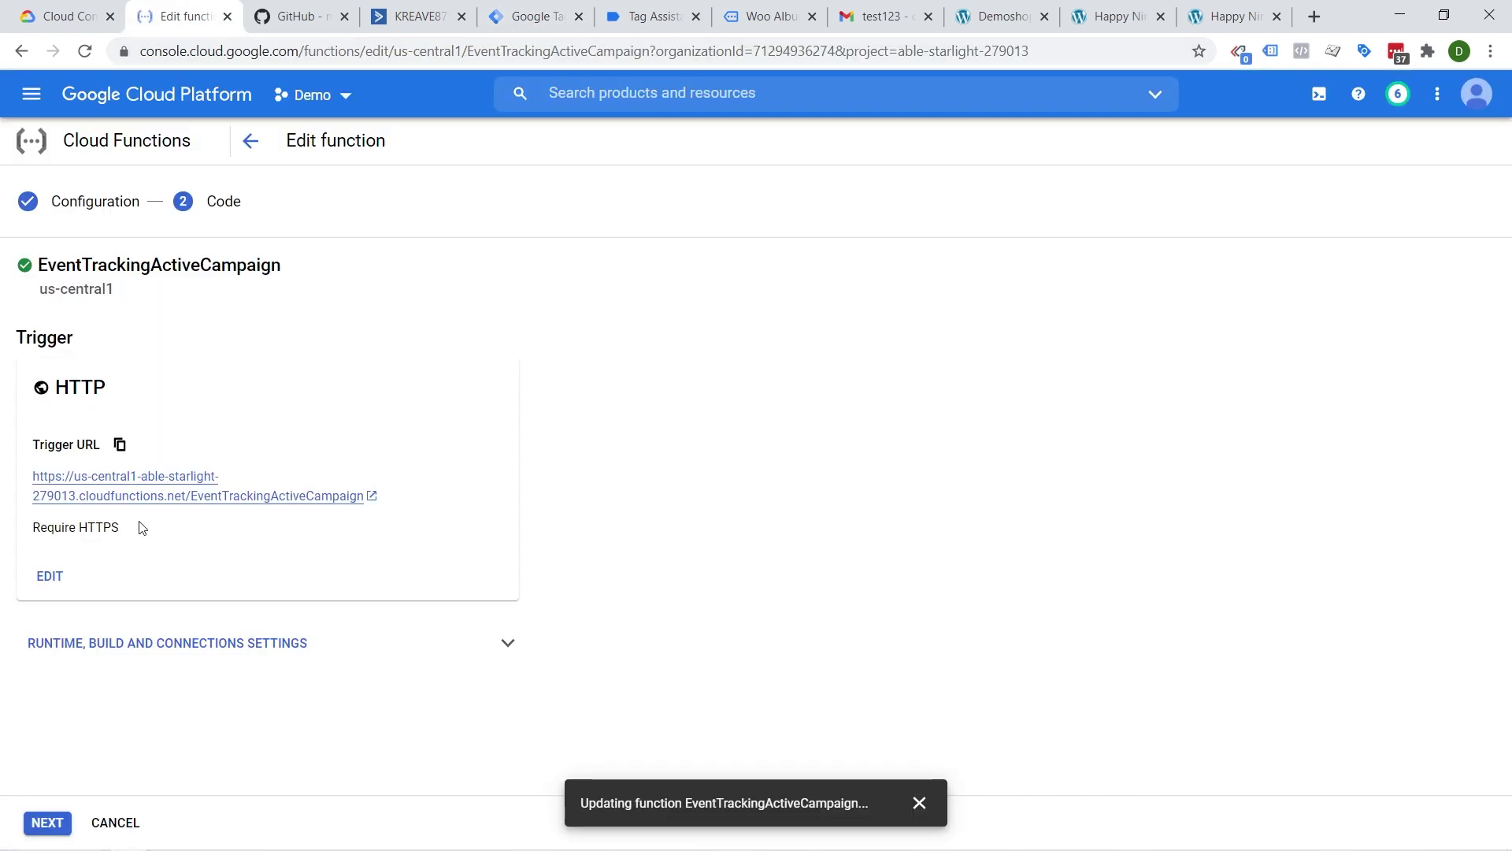
Step: Switch to ActiveCampaign and open the contact list
{"action": "left_click", "coordinate": [398, 17]}
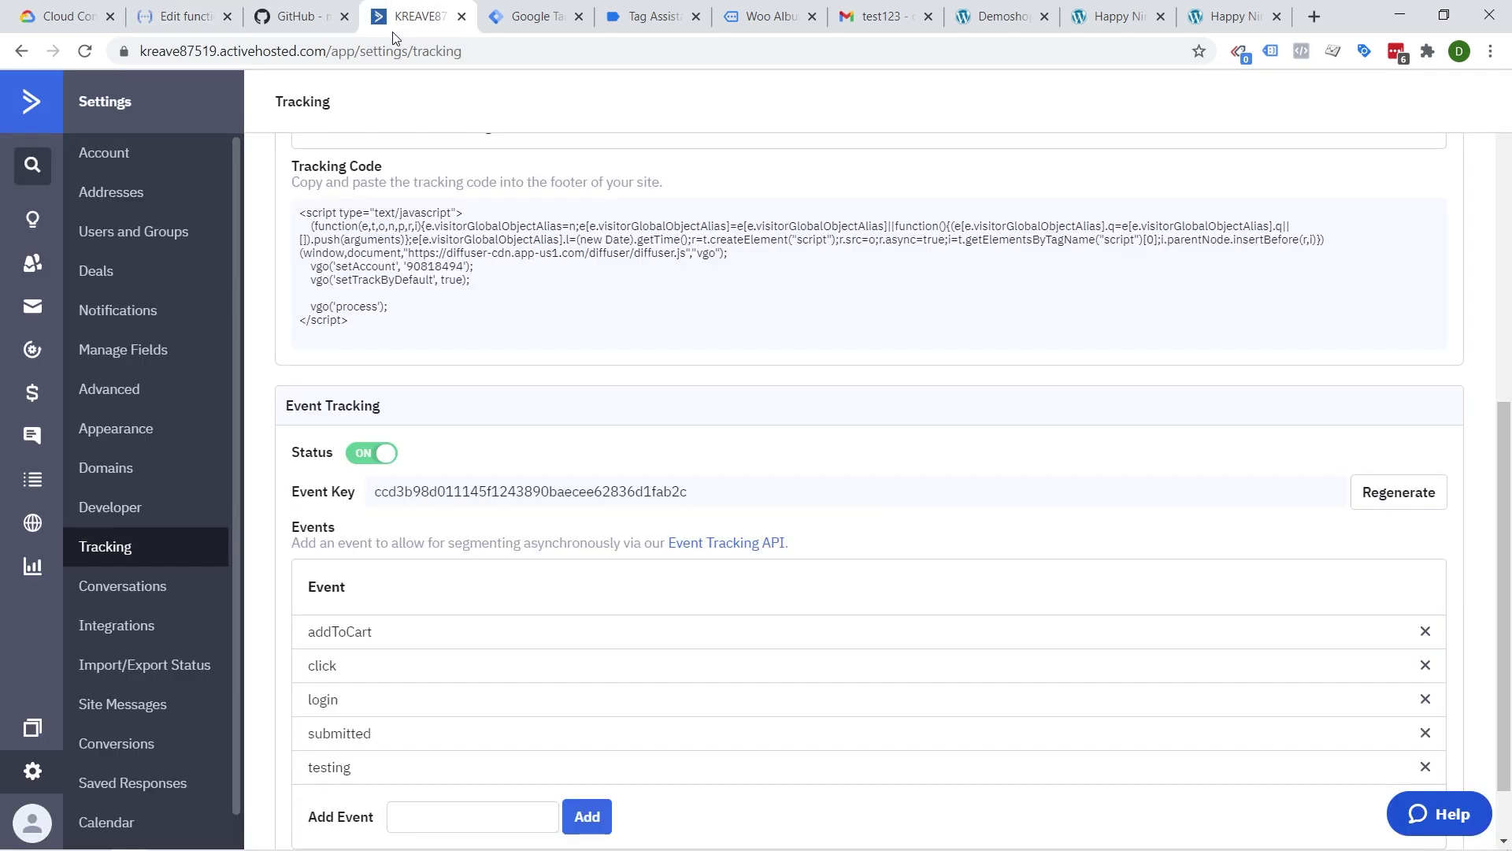
{"action": "left_click", "coordinate": [41, 266]}
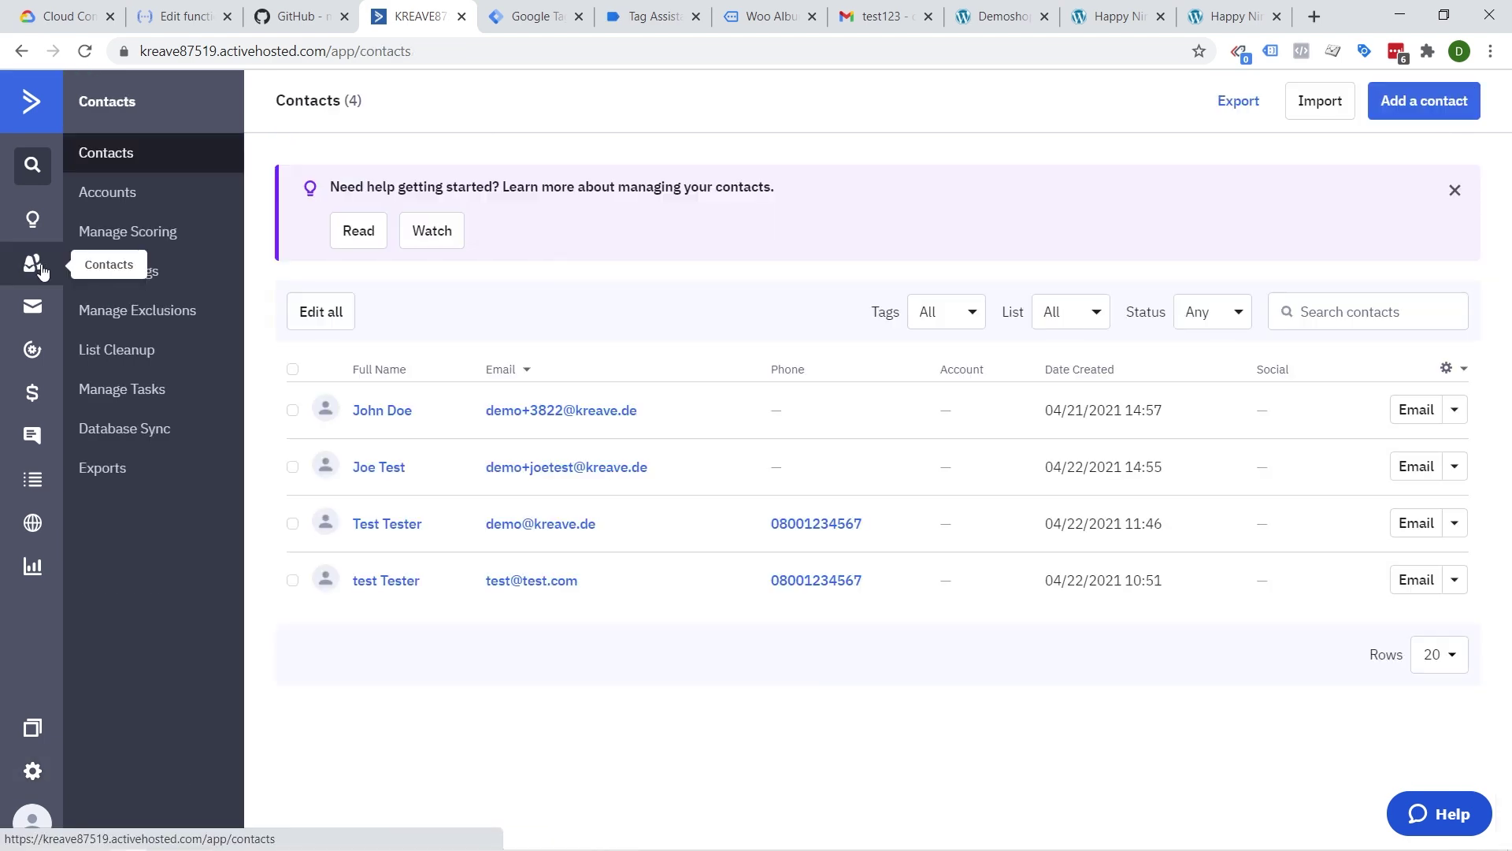
Step: Switch to Google Tag Manager and review the Cloud Function Proxy URL and Contact ID settings of the add-to-cart click tag
{"action": "left_click", "coordinate": [536, 16]}
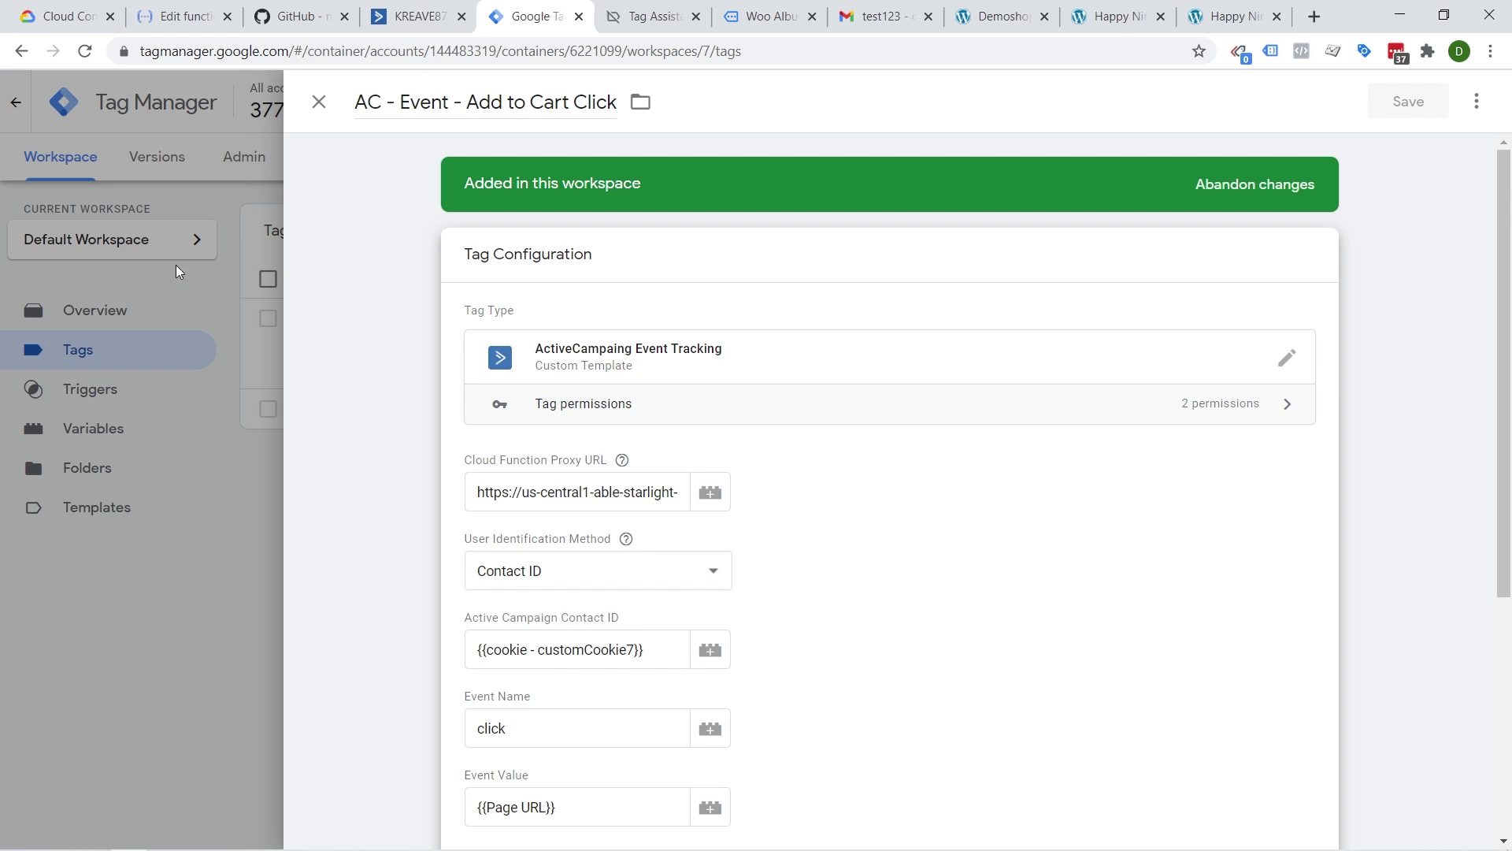
{"action": "scroll", "coordinate": [399, 193], "scroll_direction": "down", "scroll_amount": 2}
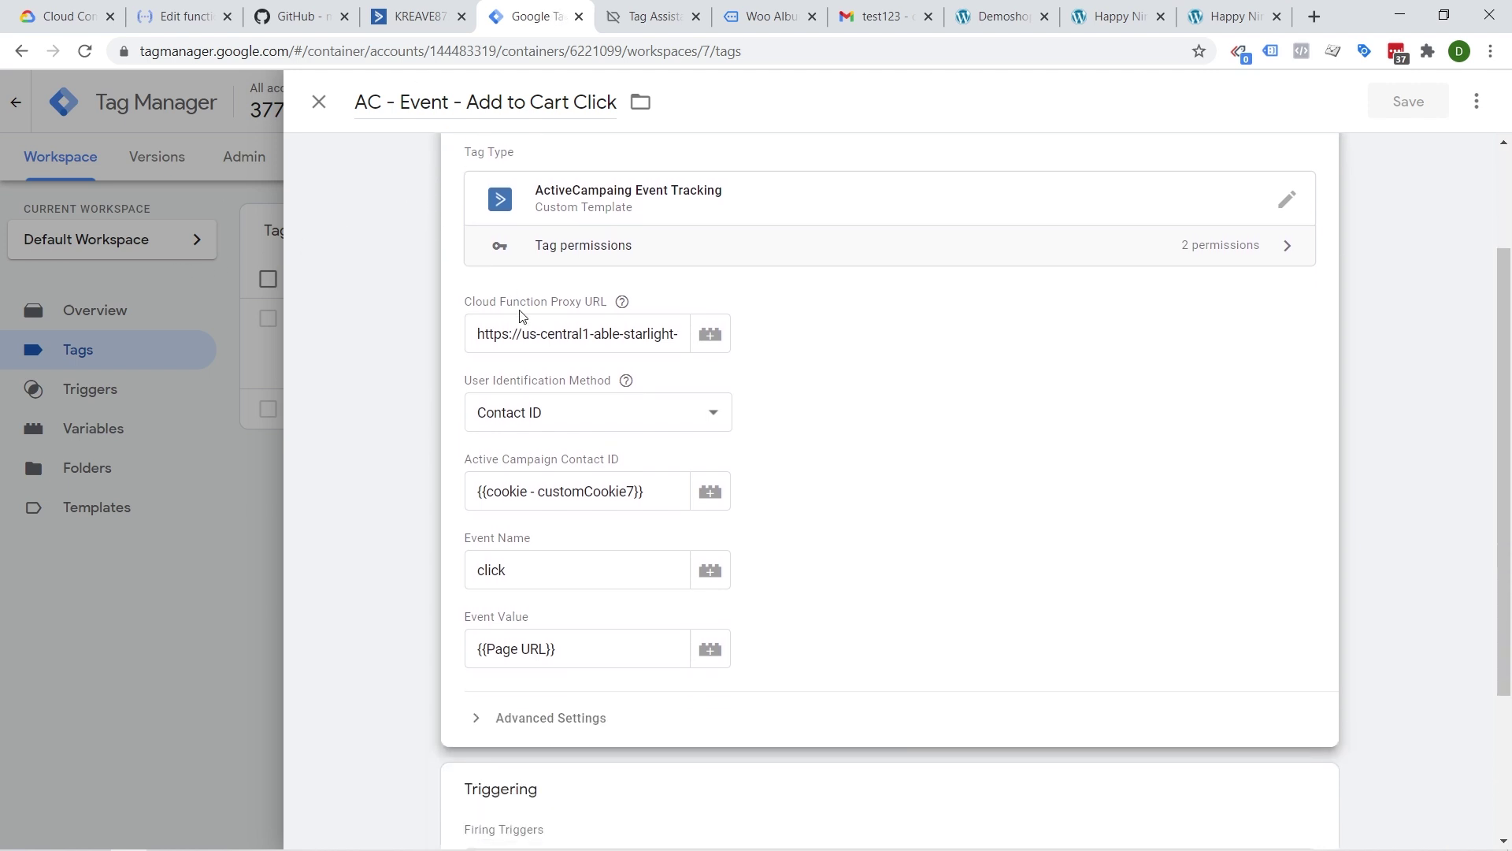
{"action": "double_click", "coordinate": [521, 331]}
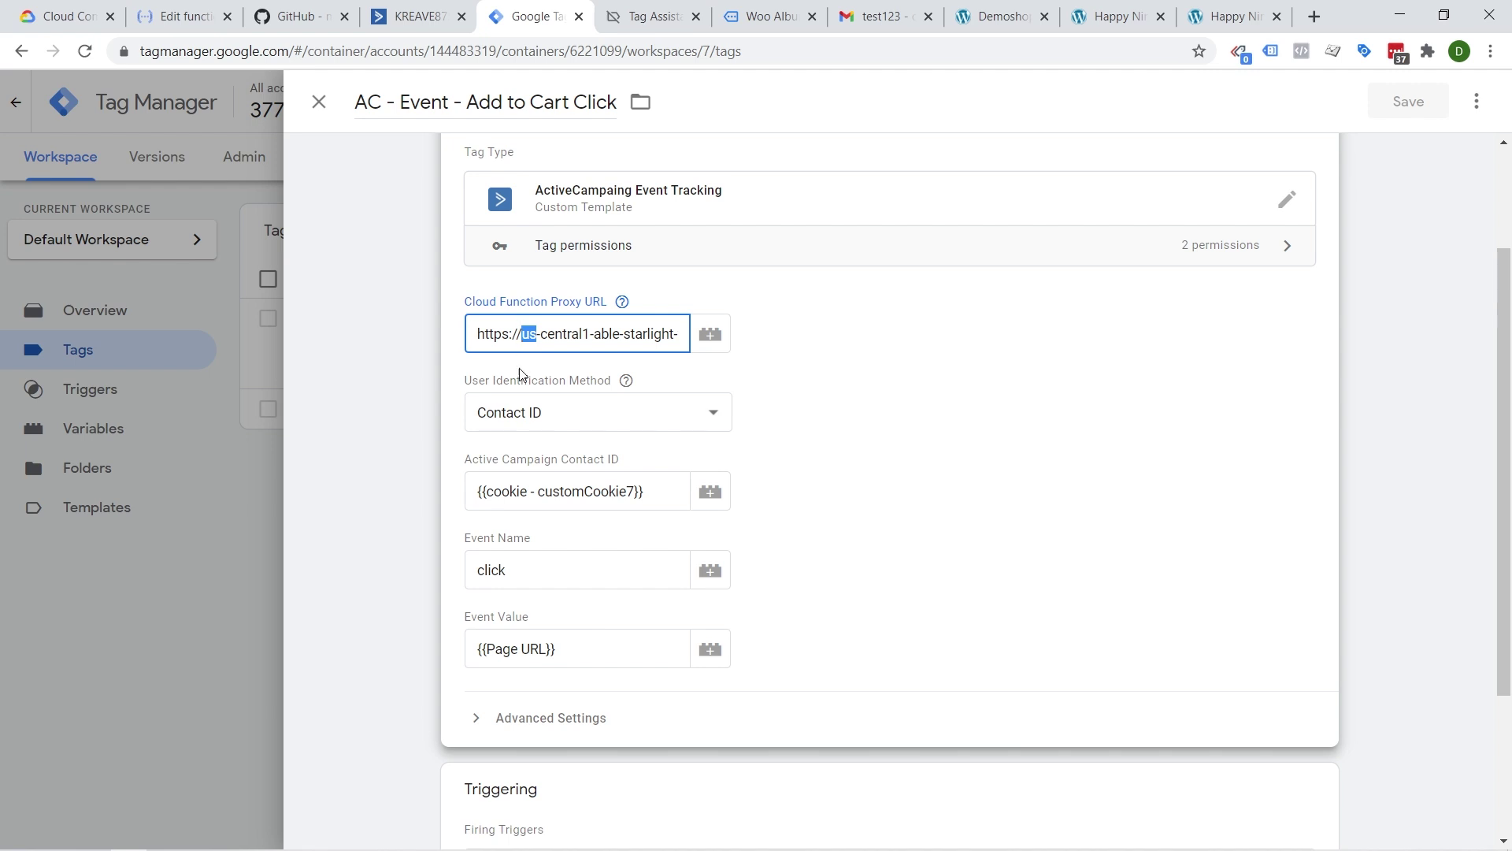
{"action": "left_click", "coordinate": [512, 430]}
{"action": "left_click", "coordinate": [420, 415]}
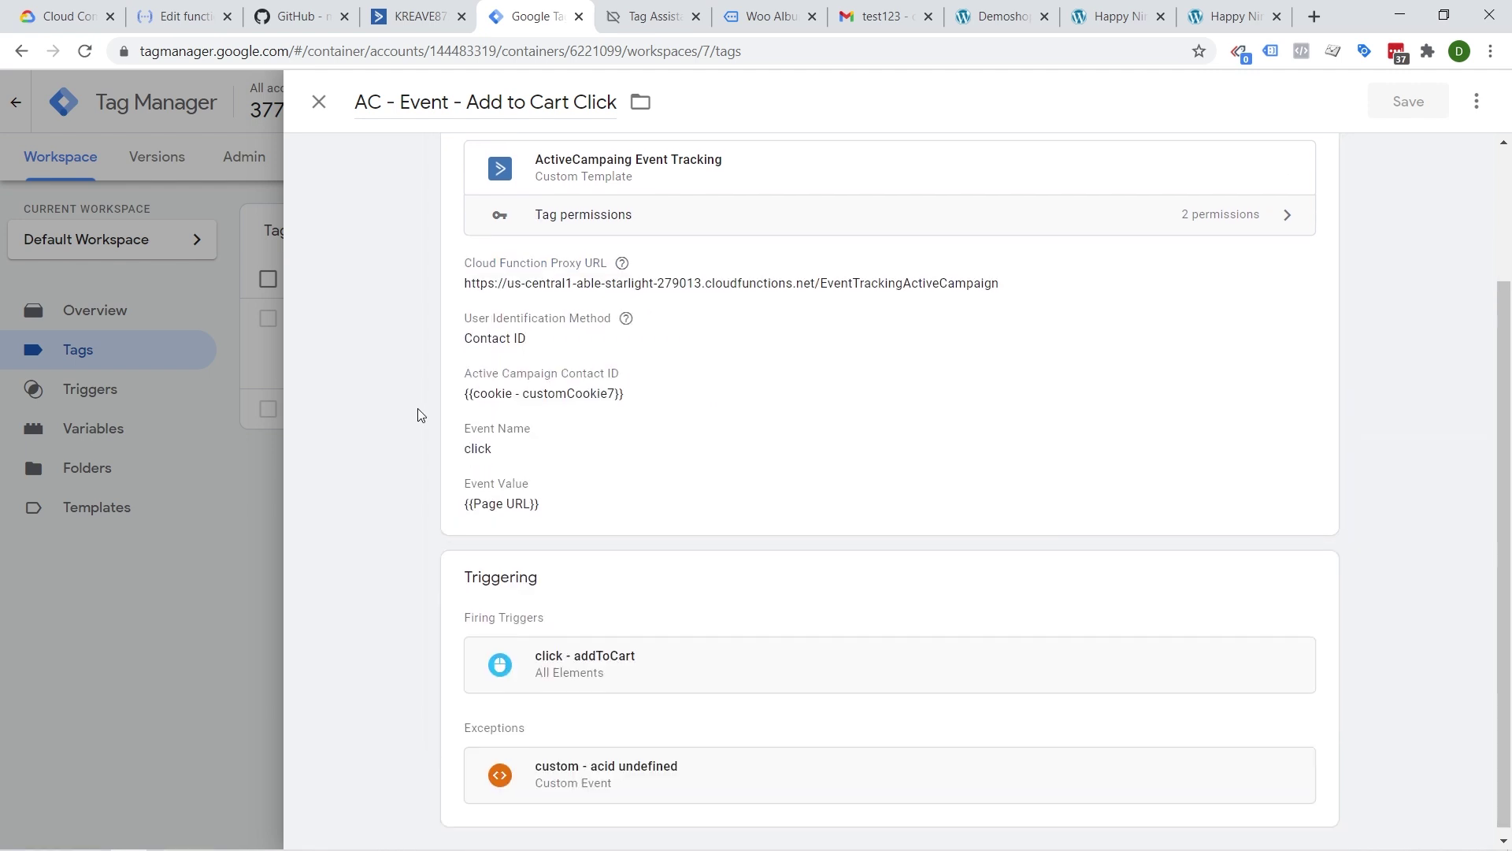
Step: Examine the add-to-cart tag's event name, event value and triggers, and view the available user identification methods
{"action": "left_click", "coordinate": [528, 448]}
{"action": "scroll", "coordinate": [527, 448], "scroll_direction": "down", "scroll_amount": 3}
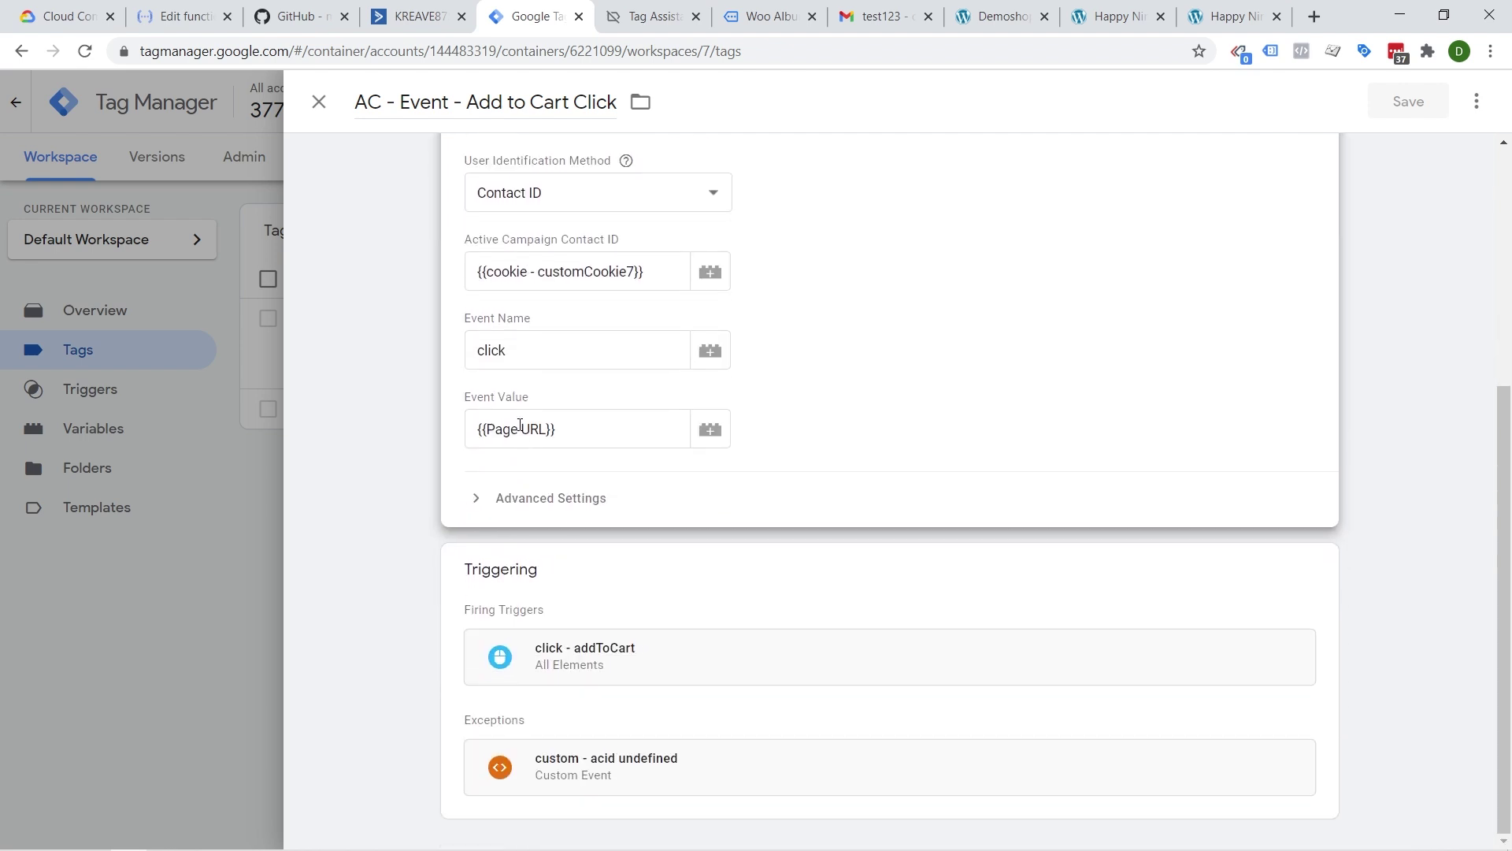
{"action": "double_click", "coordinate": [508, 363]}
{"action": "triple_click", "coordinate": [533, 433]}
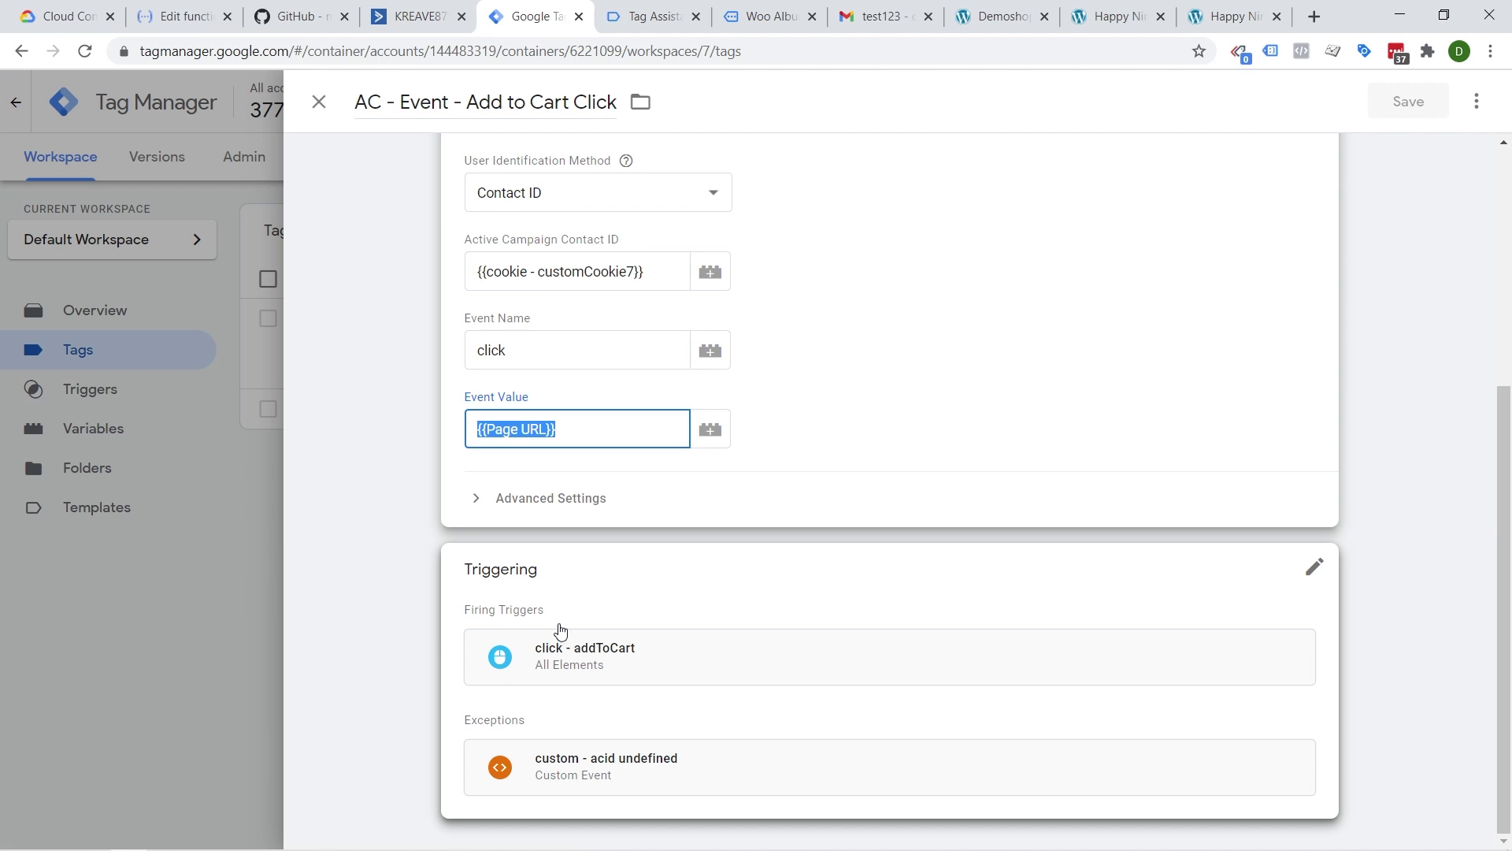
{"action": "scroll", "coordinate": [560, 629], "scroll_direction": "up", "scroll_amount": 5}
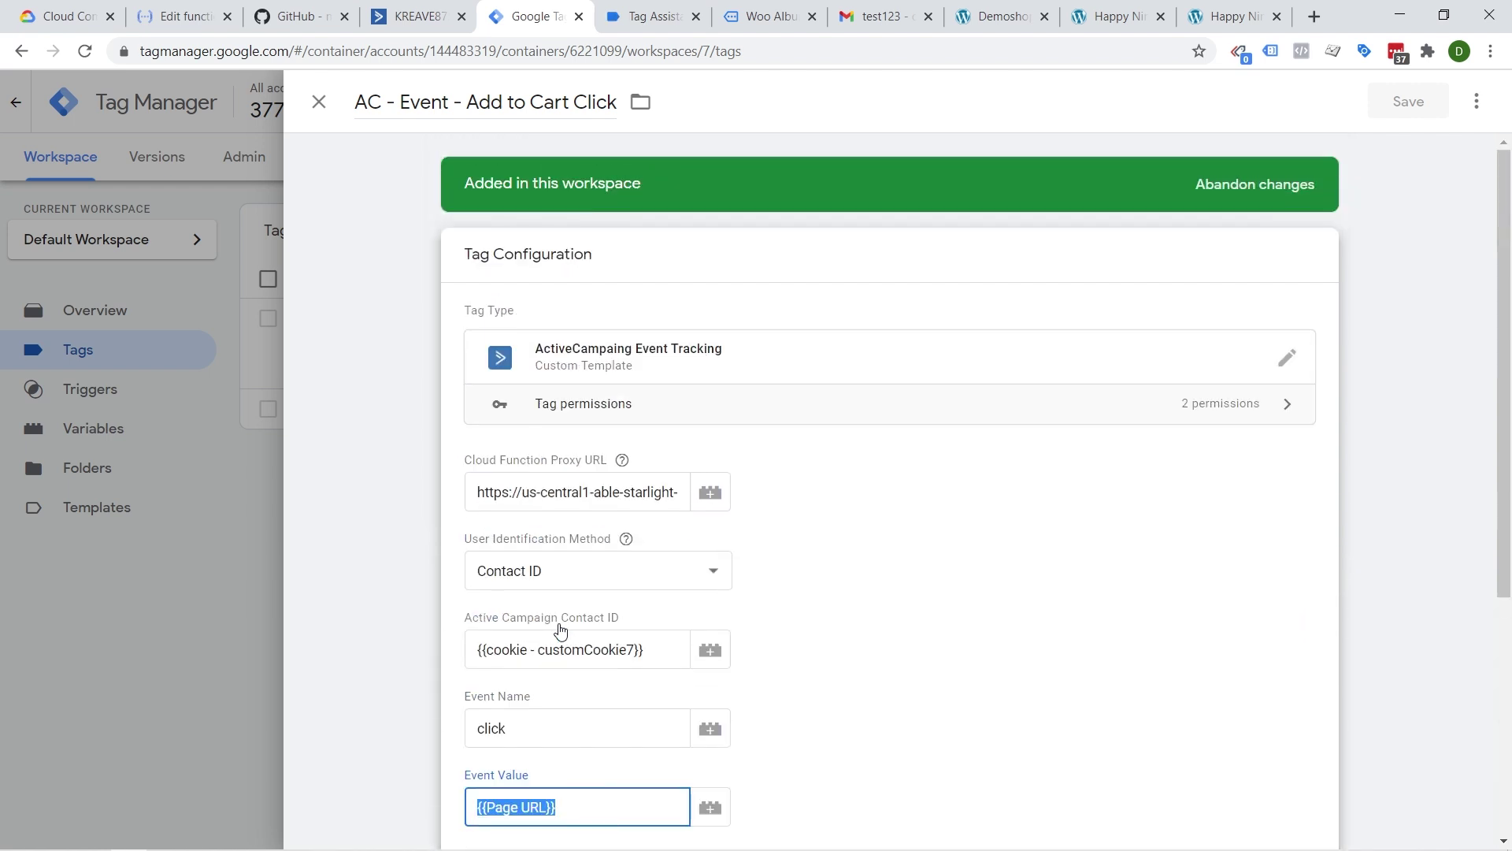
{"action": "left_click", "coordinate": [549, 580]}
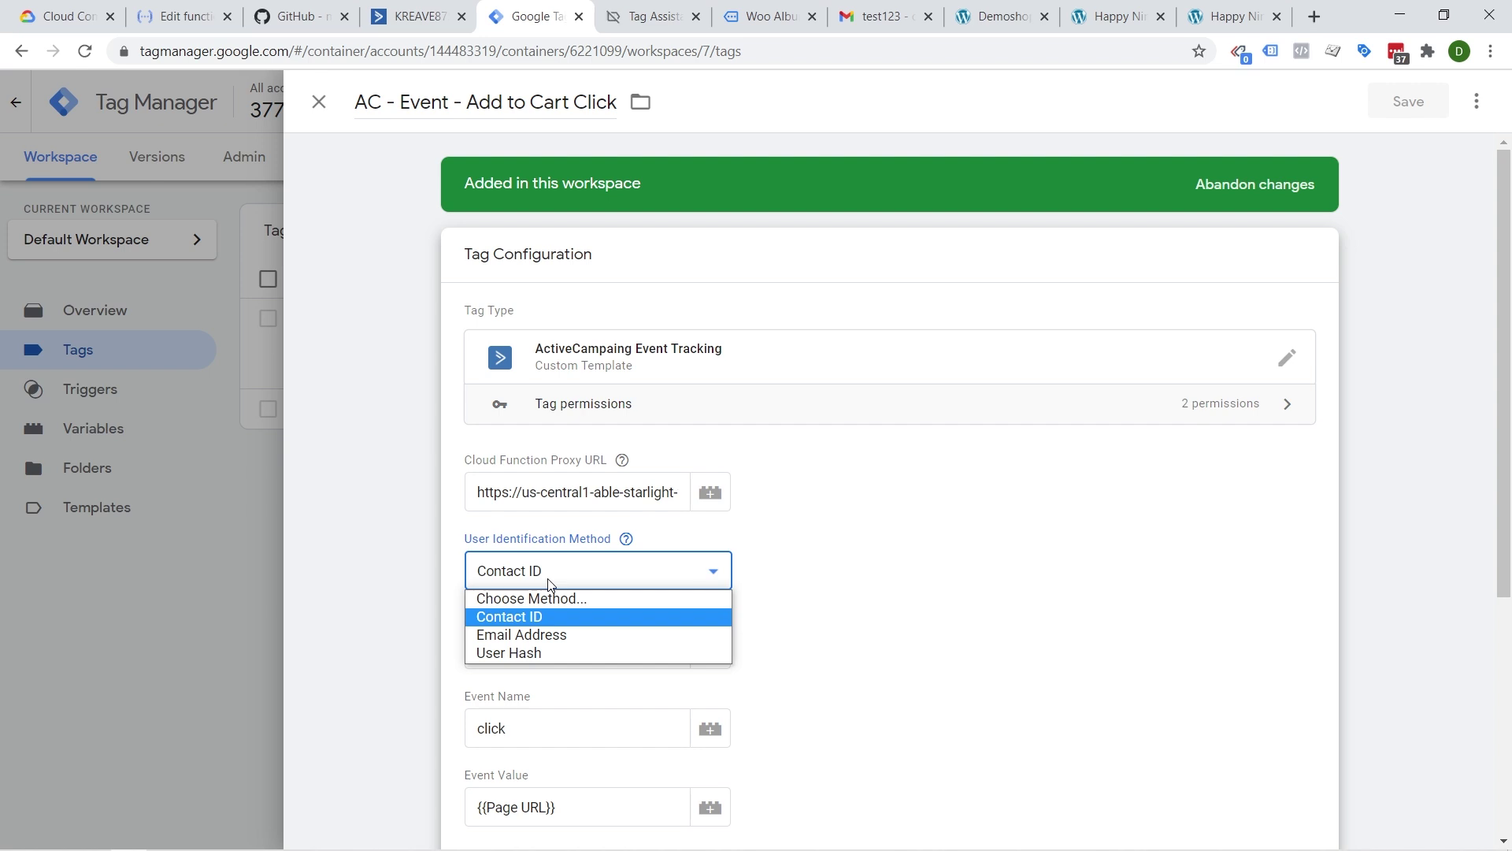
{"action": "left_click", "coordinate": [399, 202]}
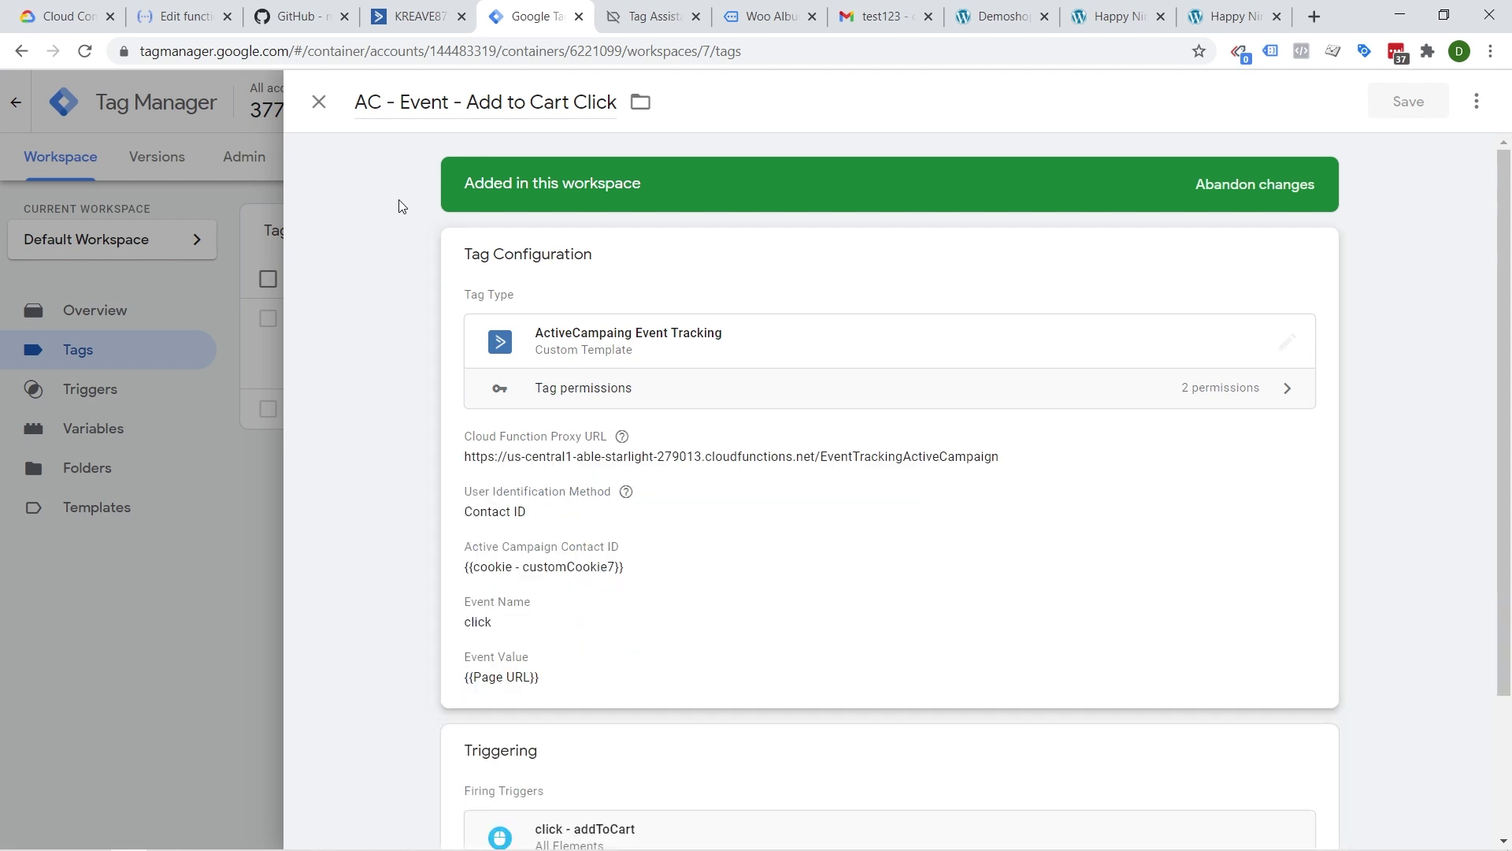
Step: Switch to Gmail, open the link in the test123 email, and inspect the acid parameter in the shop page's URL
{"action": "left_click", "coordinate": [904, 16]}
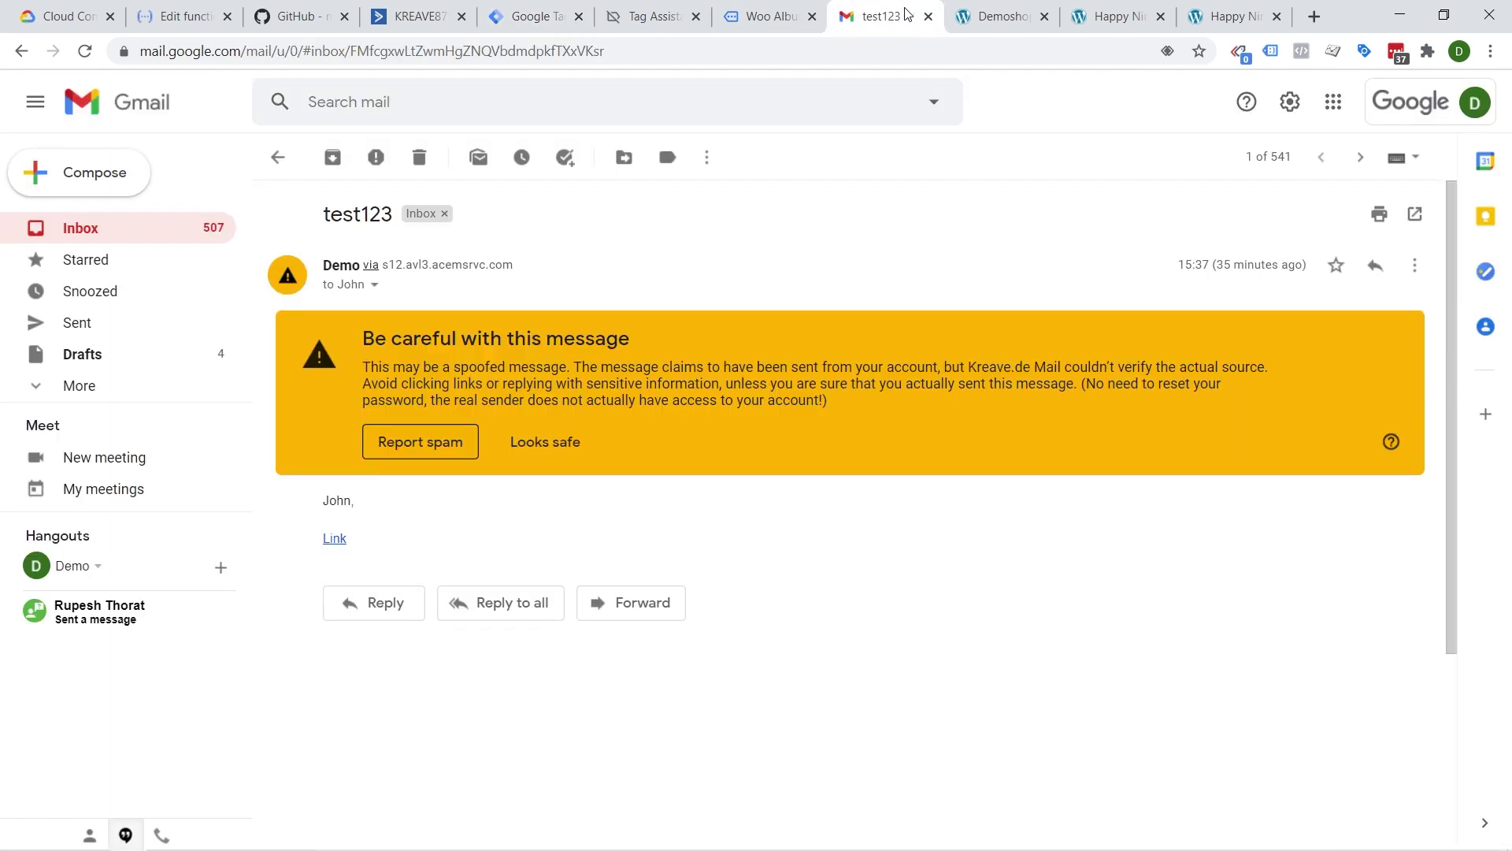
{"action": "left_click", "coordinate": [345, 542]}
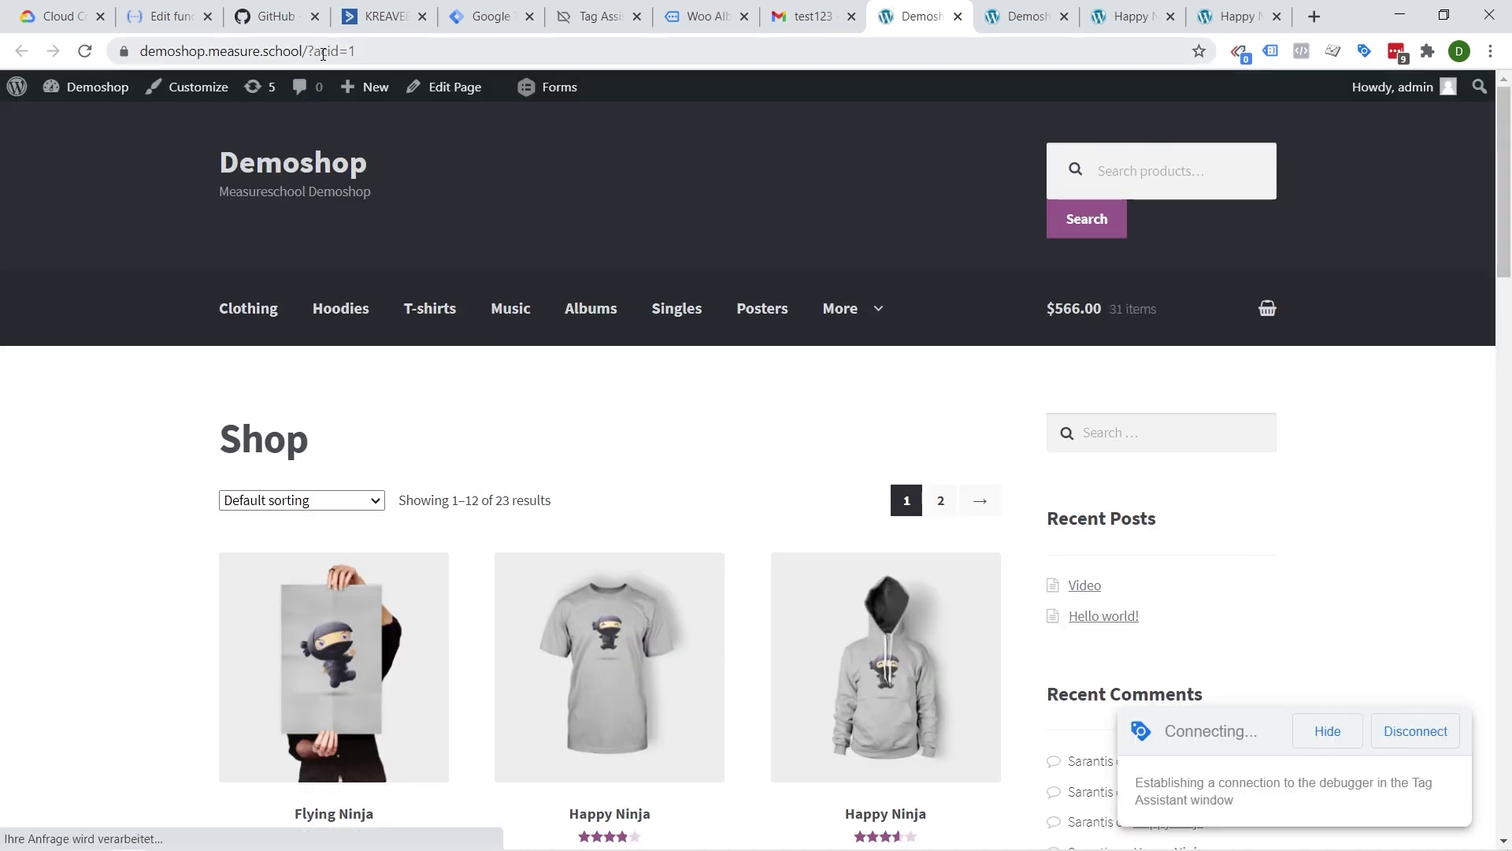
{"action": "left_click_drag", "start_coordinate": [316, 51], "coordinate": [406, 52]}
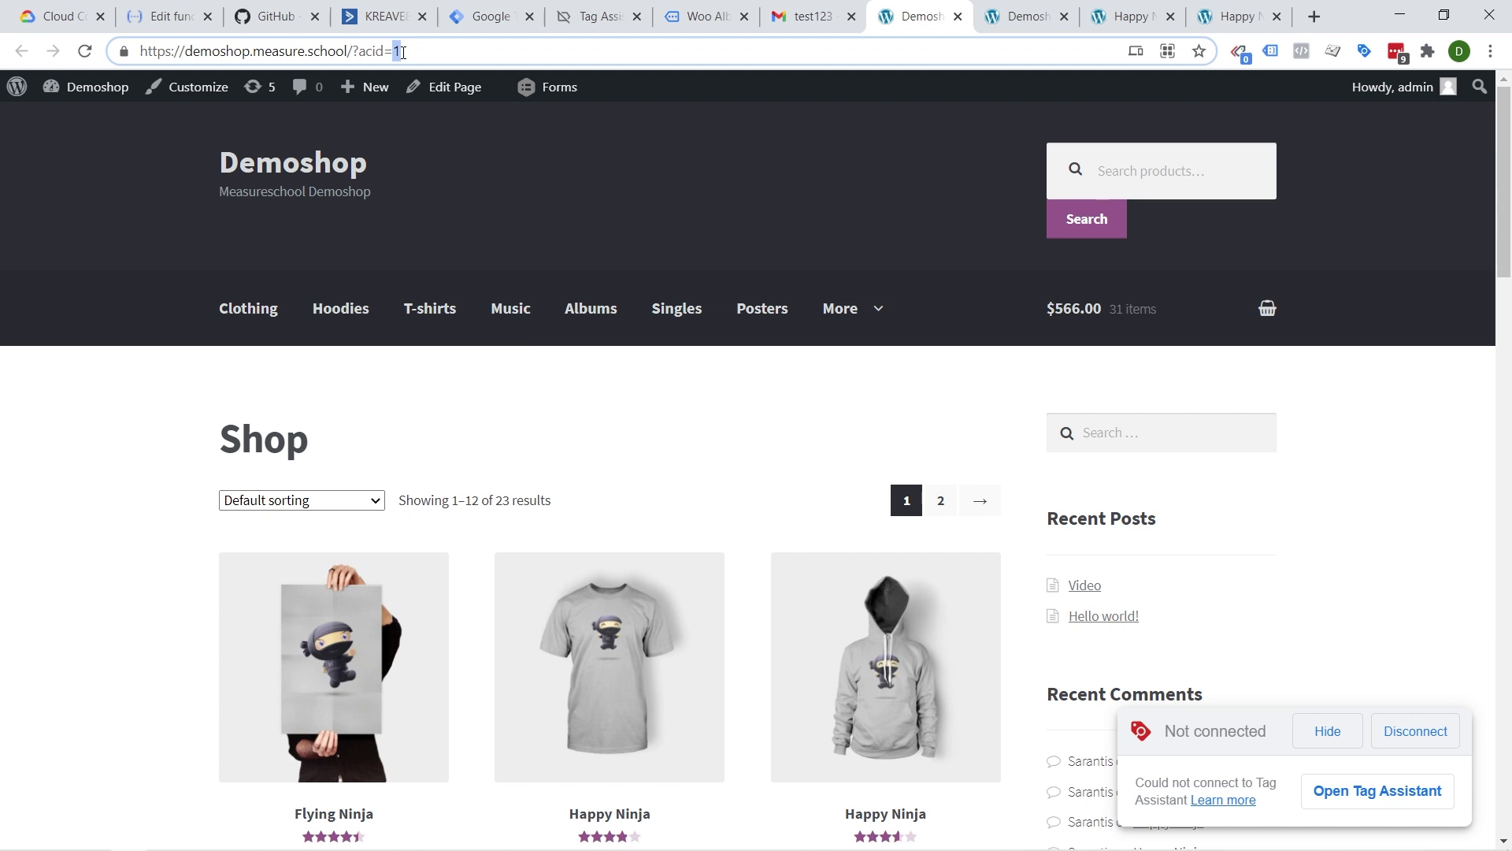
{"action": "key", "text": "ctrl+a"}
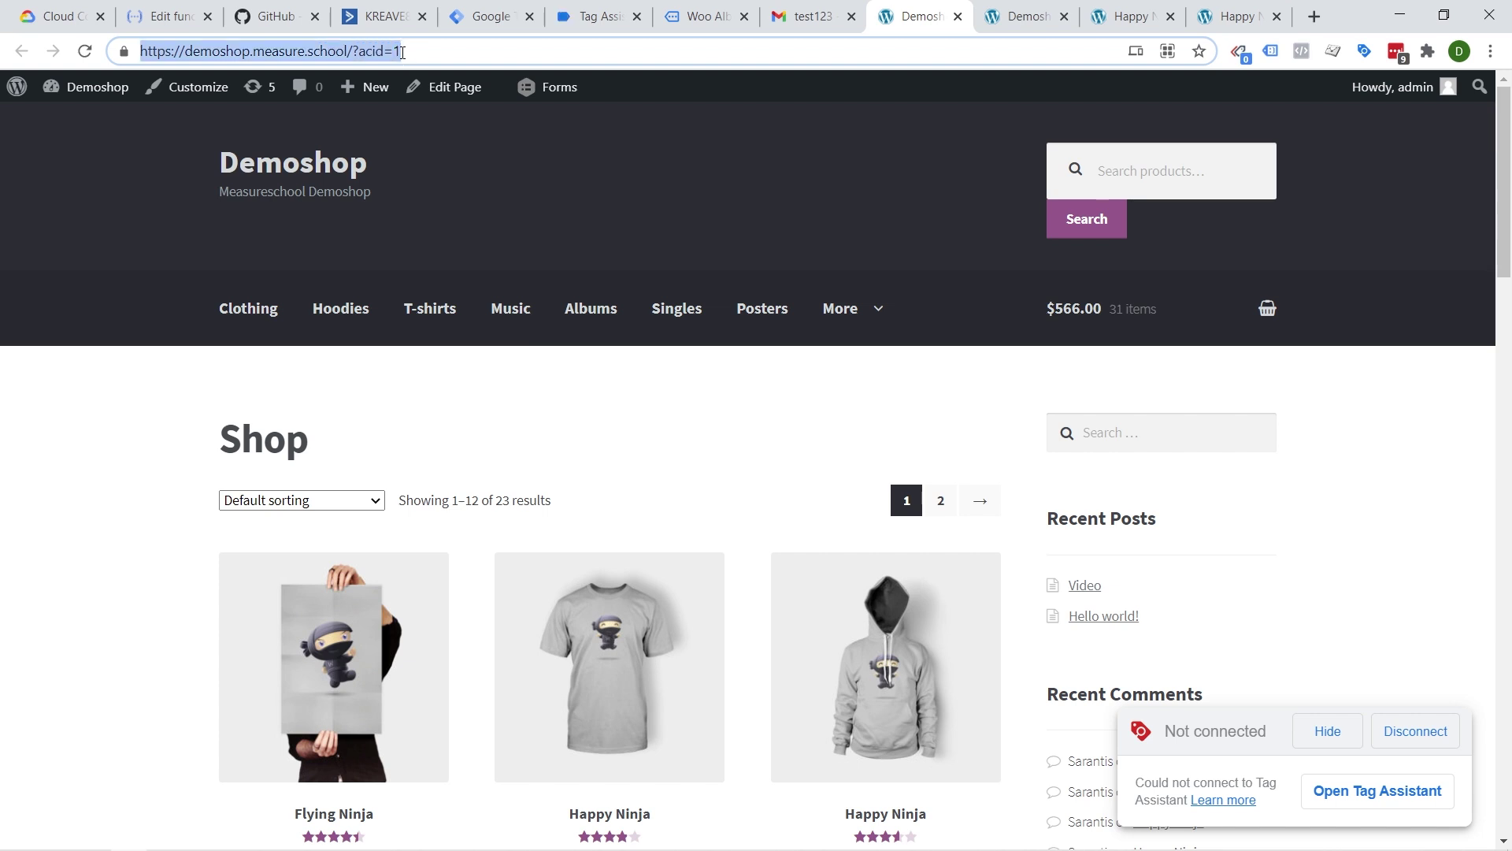
Step: Check the URL of the Happy Ninja T-shirt page for the acid parameter and return to the shop page
{"action": "left_click", "coordinate": [622, 638]}
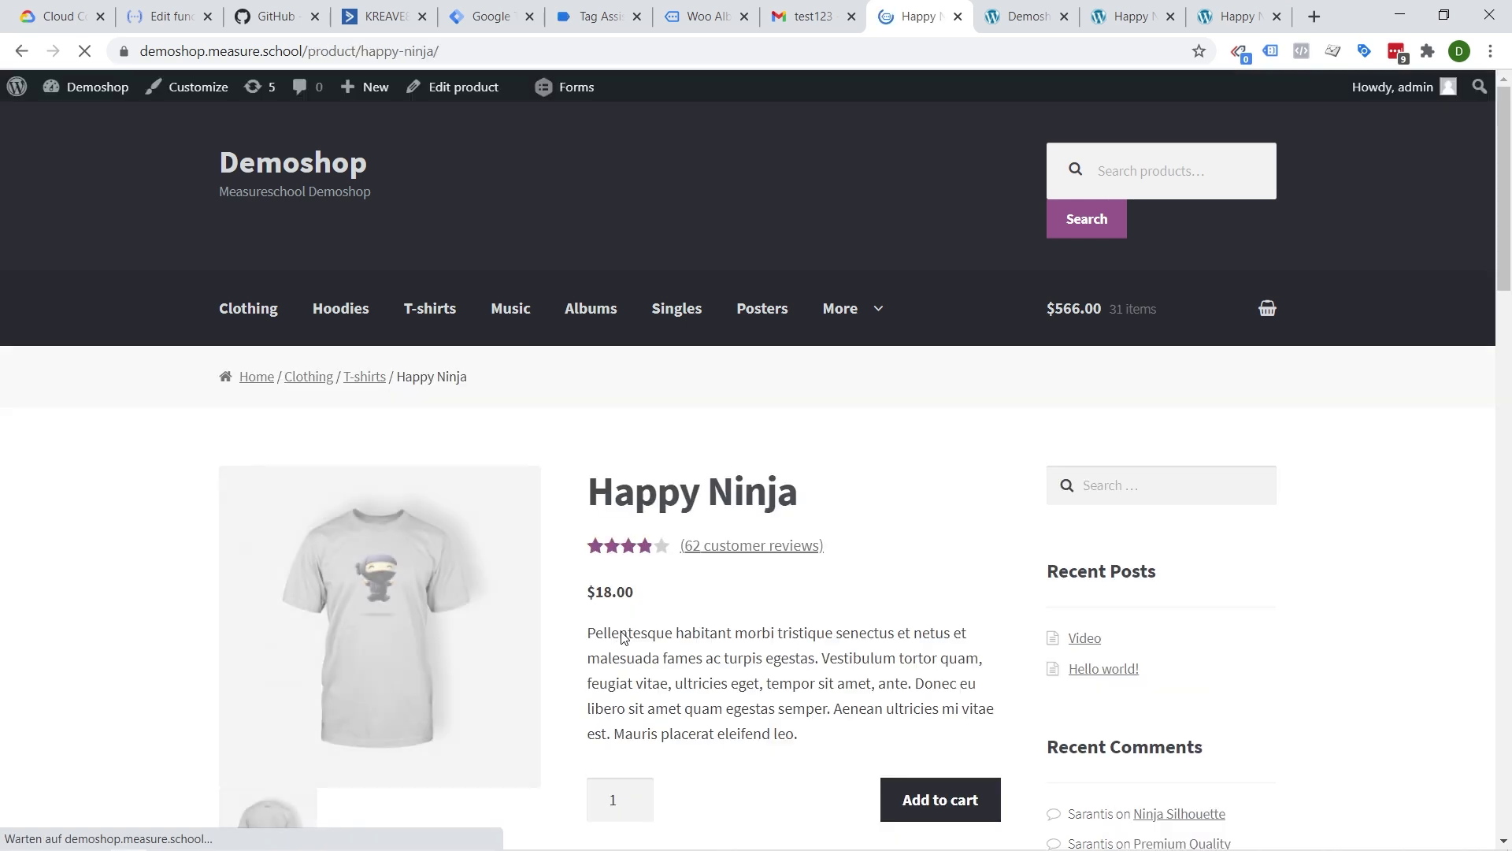
{"action": "key", "text": "alt+Left"}
{"action": "left_click", "coordinate": [239, 56]}
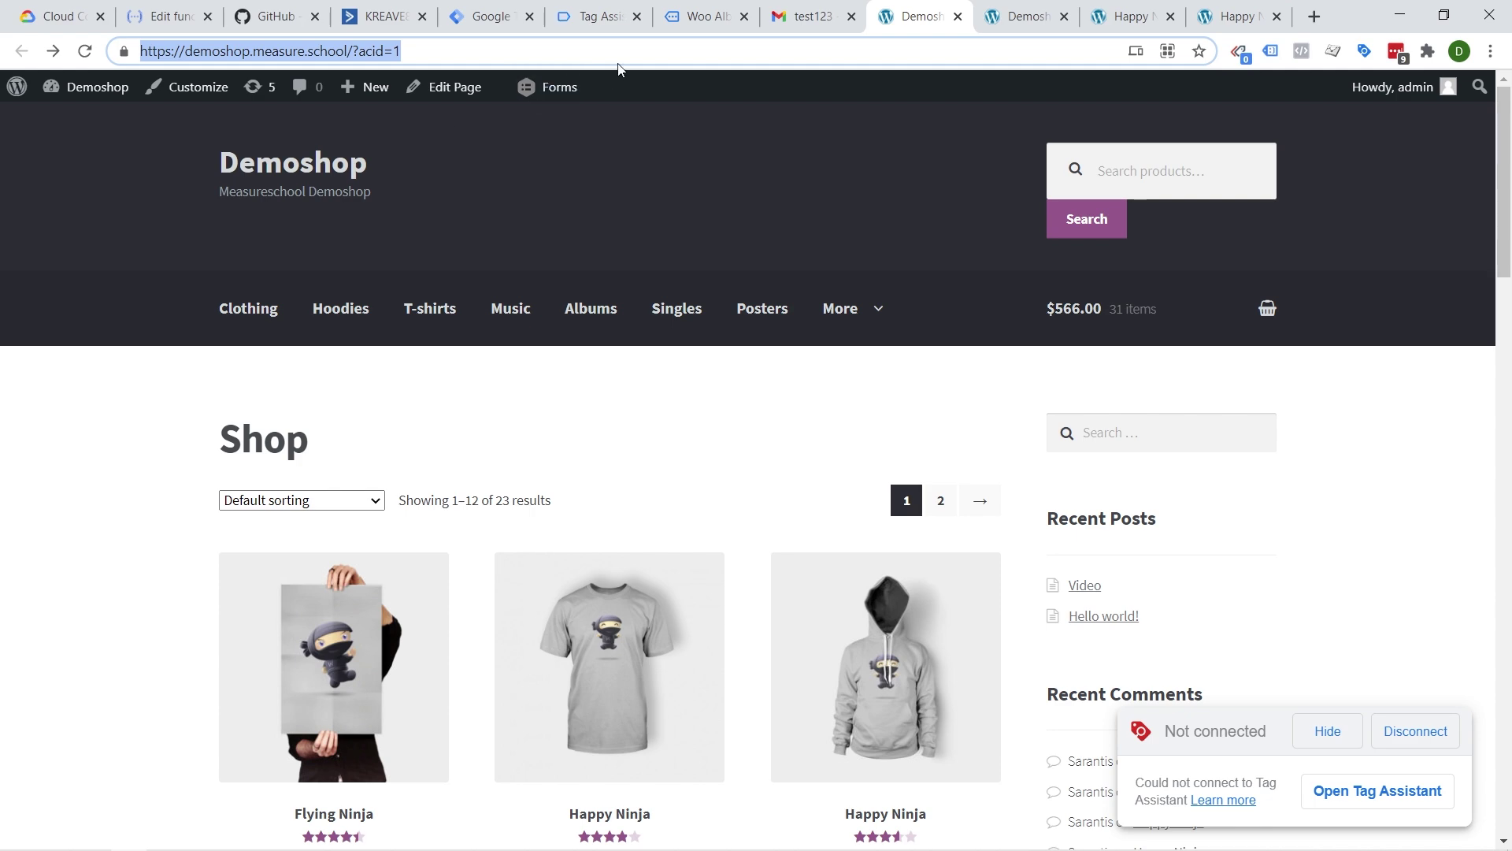
Step: Close the add-to-cart tag in Google Tag Manager and start preview mode for the Demoshop site
{"action": "left_click", "coordinate": [595, 16]}
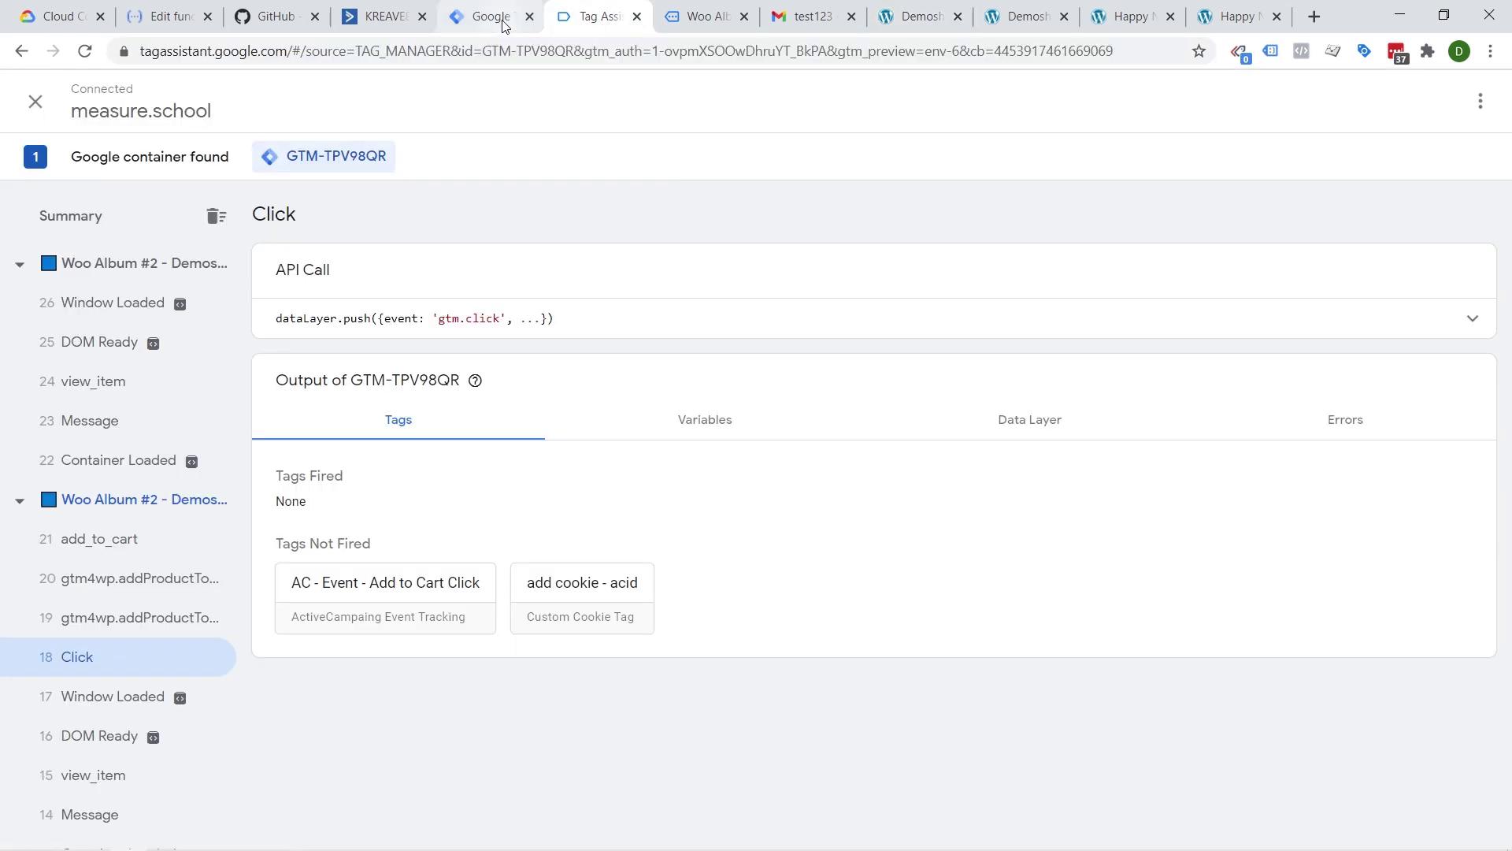
{"action": "left_click", "coordinate": [506, 25]}
{"action": "left_click", "coordinate": [318, 102]}
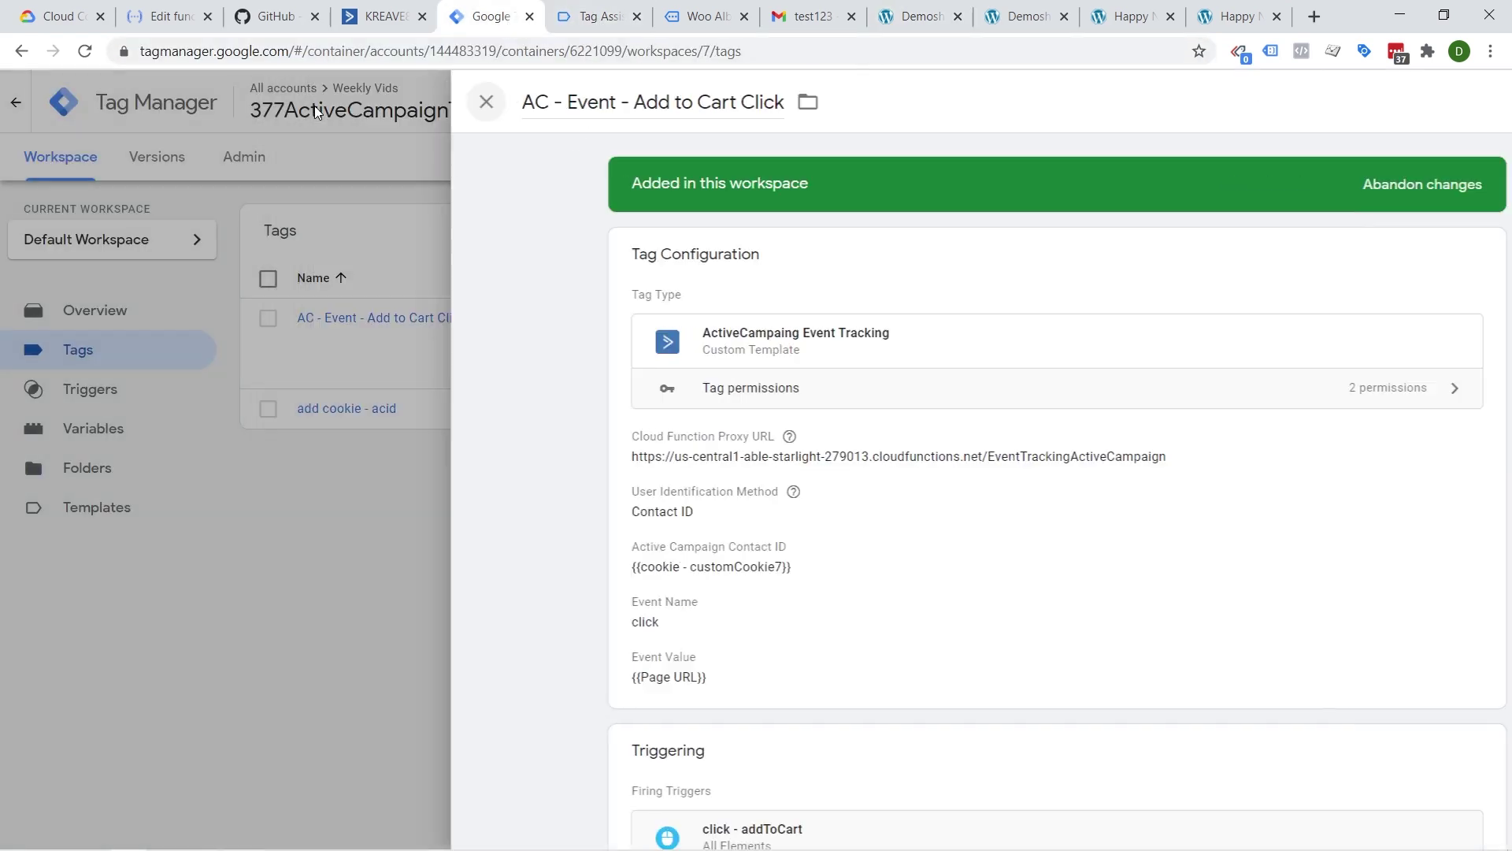
{"action": "left_click", "coordinate": [1357, 163]}
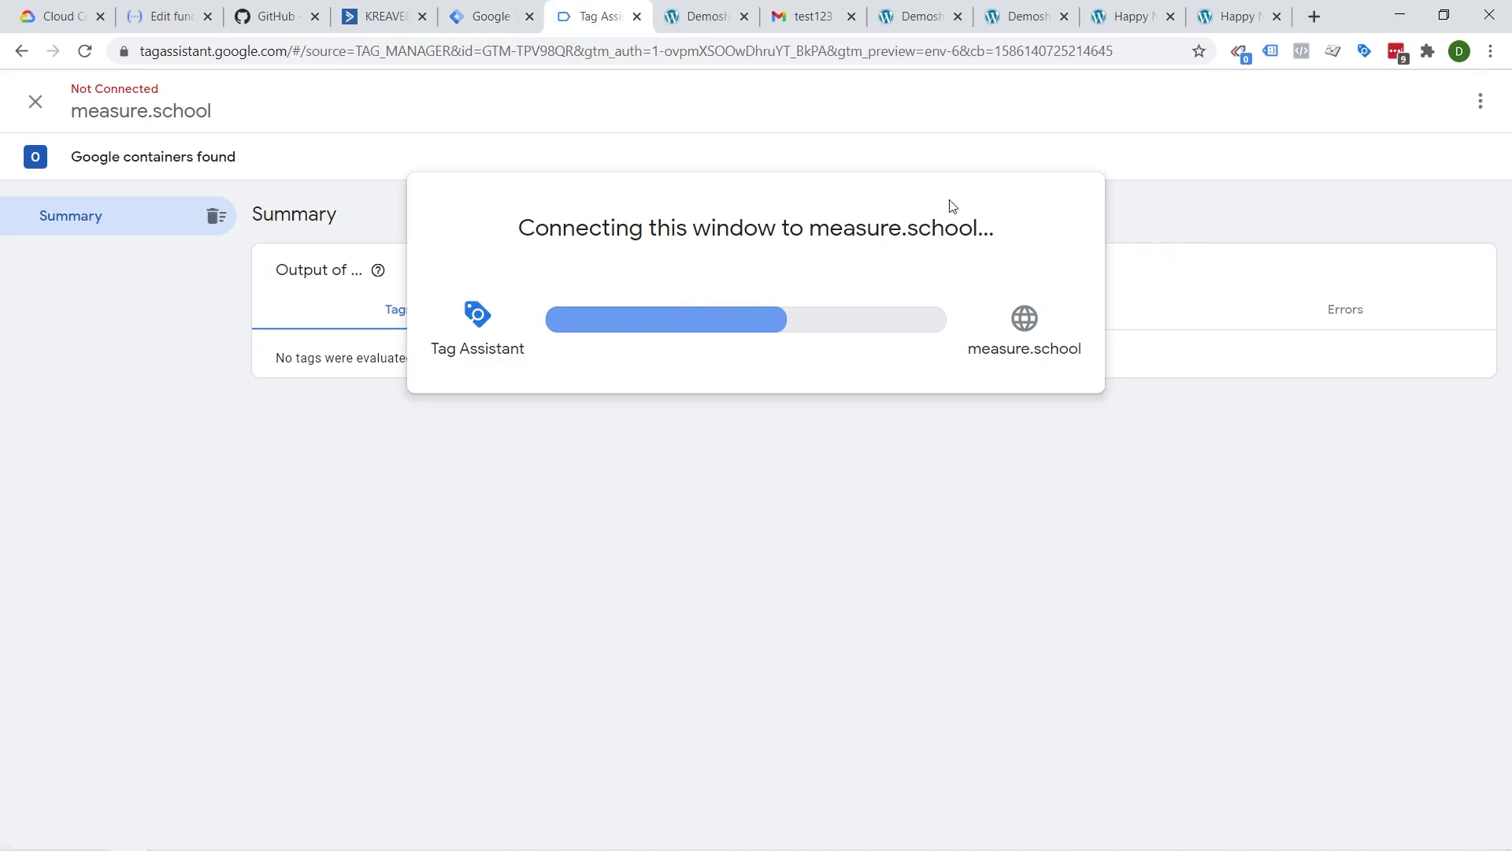
Step: Inspect the acid parameter in the debug shop page's URL and compare it with the test123 email link in Gmail
{"action": "left_click", "coordinate": [705, 16]}
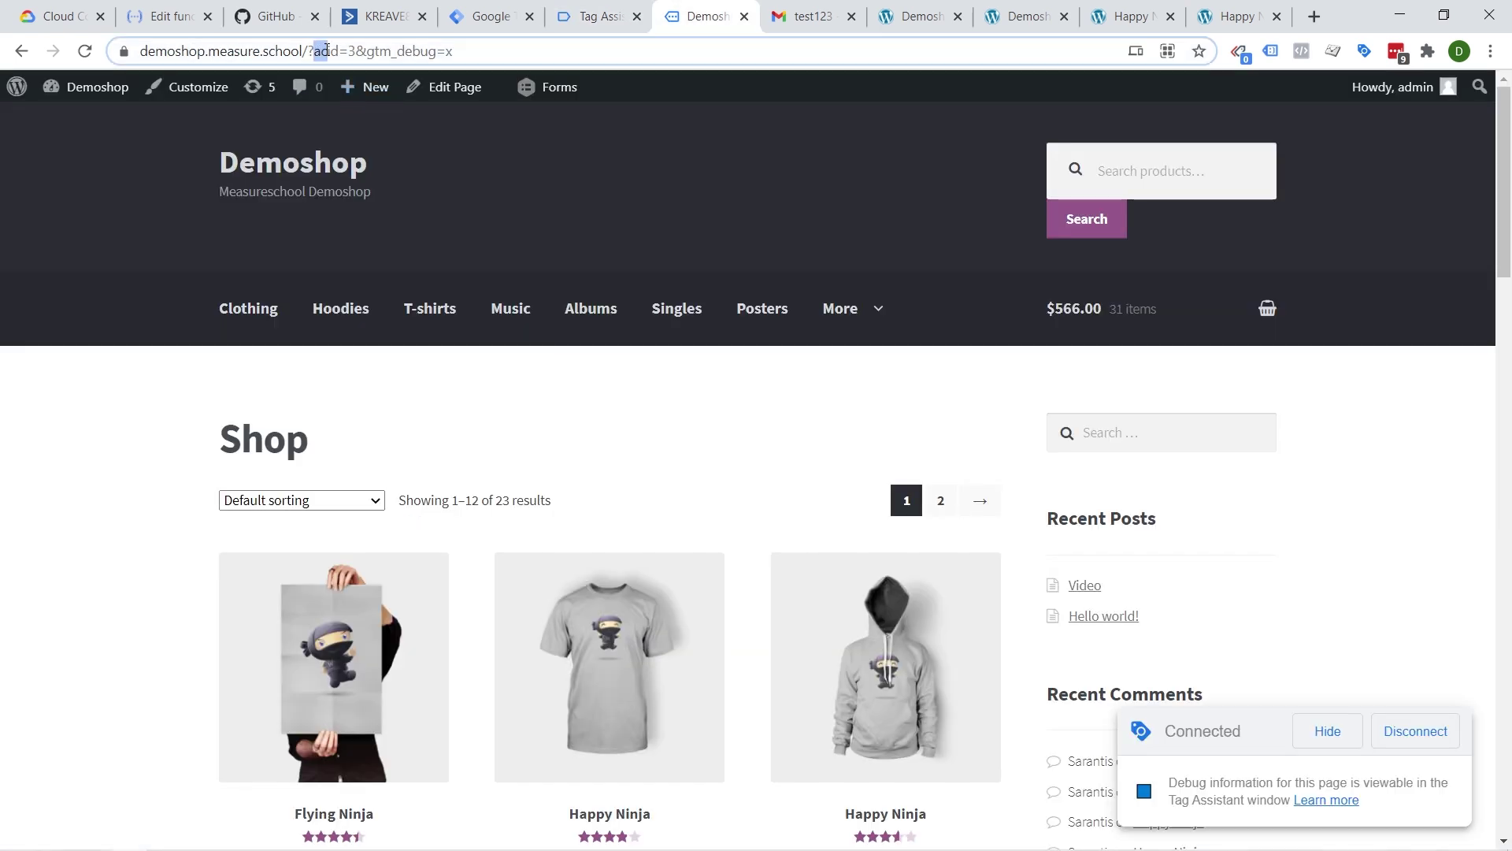
{"action": "left_click_drag", "start_coordinate": [359, 51], "coordinate": [376, 50]}
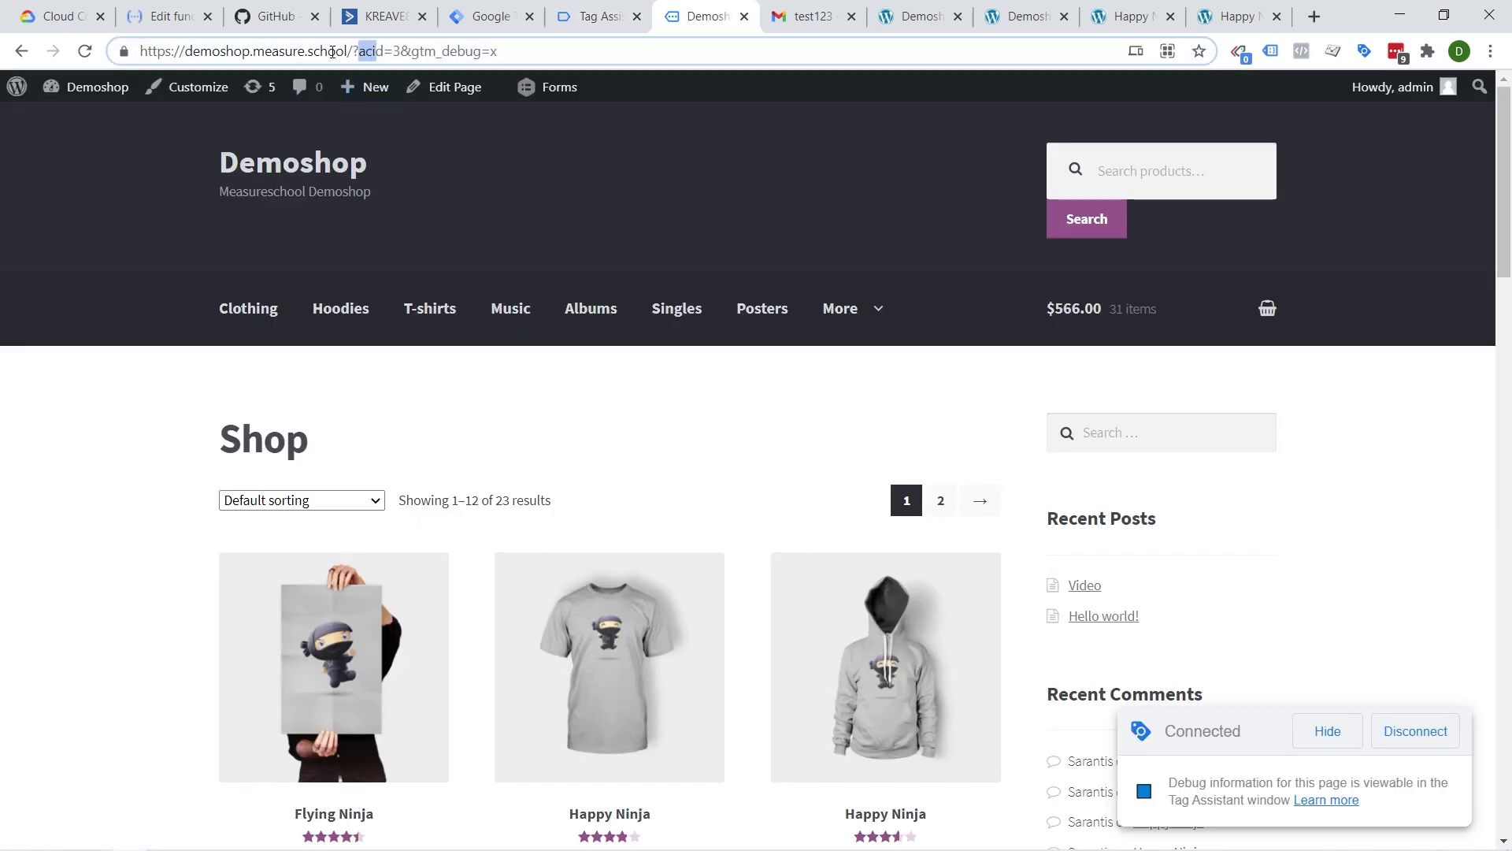
{"action": "left_click", "coordinate": [794, 30]}
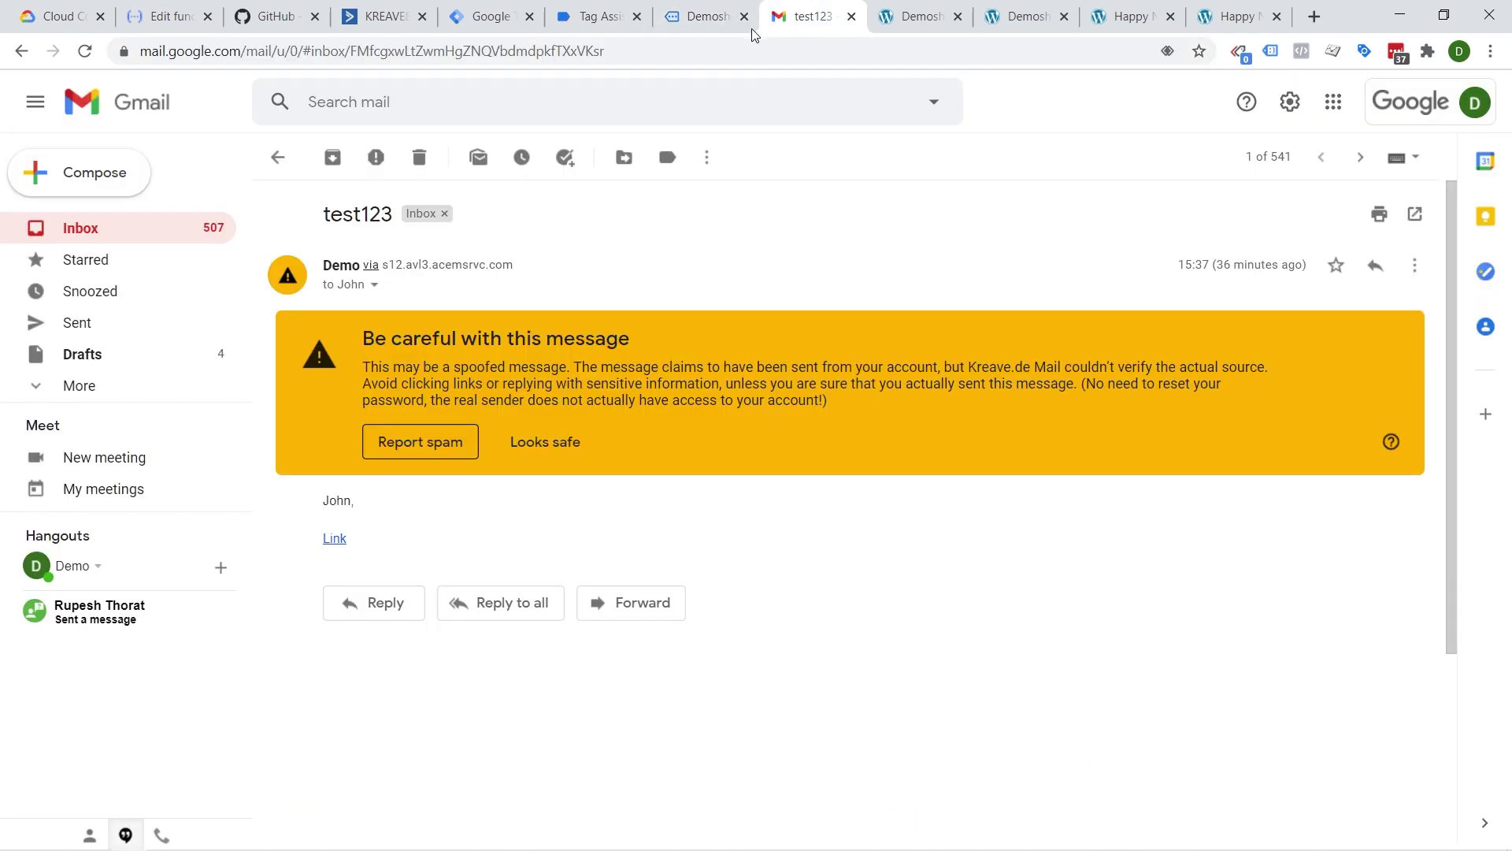
{"action": "left_click", "coordinate": [697, 22]}
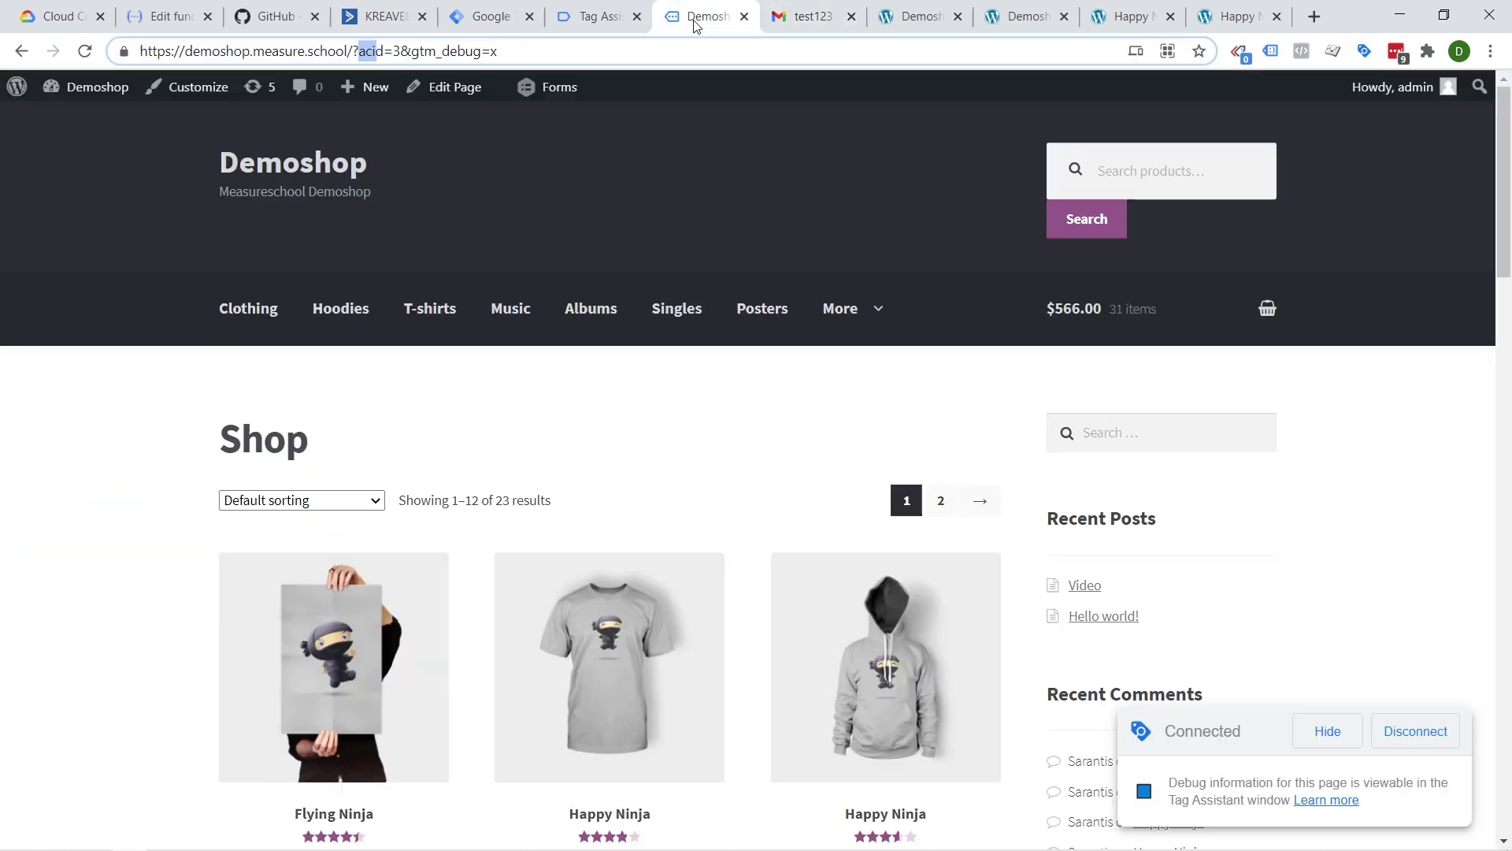
{"action": "left_click", "coordinate": [358, 52]}
{"action": "left_click_drag", "start_coordinate": [360, 52], "coordinate": [406, 45]}
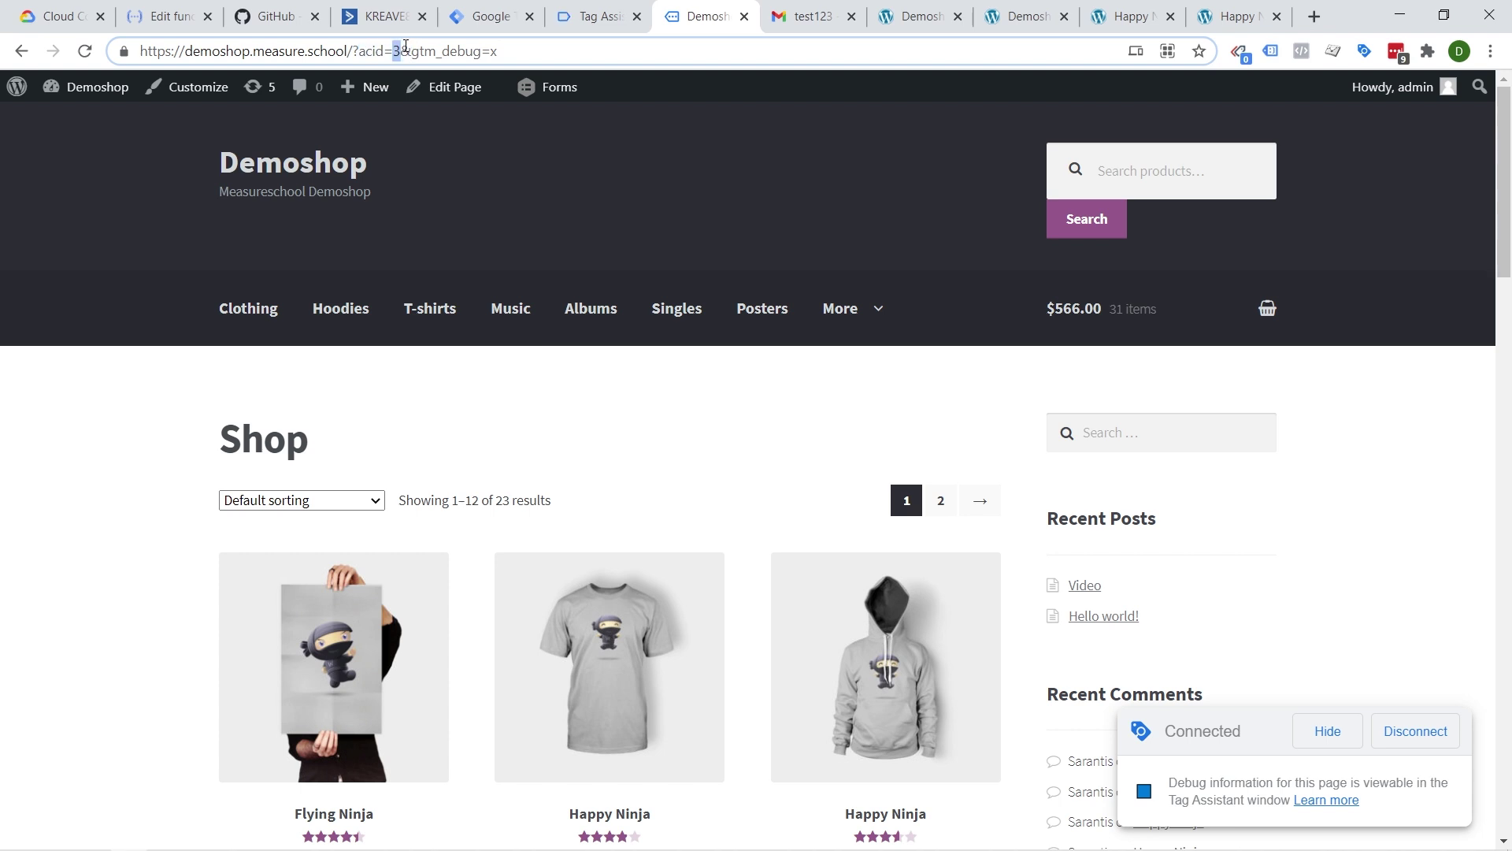
Step: Open the $18.00 Happy Ninja T-shirt from the debug shop page and add one to the cart
{"action": "left_click", "coordinate": [578, 391]}
{"action": "scroll", "coordinate": [578, 392], "scroll_direction": "down", "scroll_amount": 4}
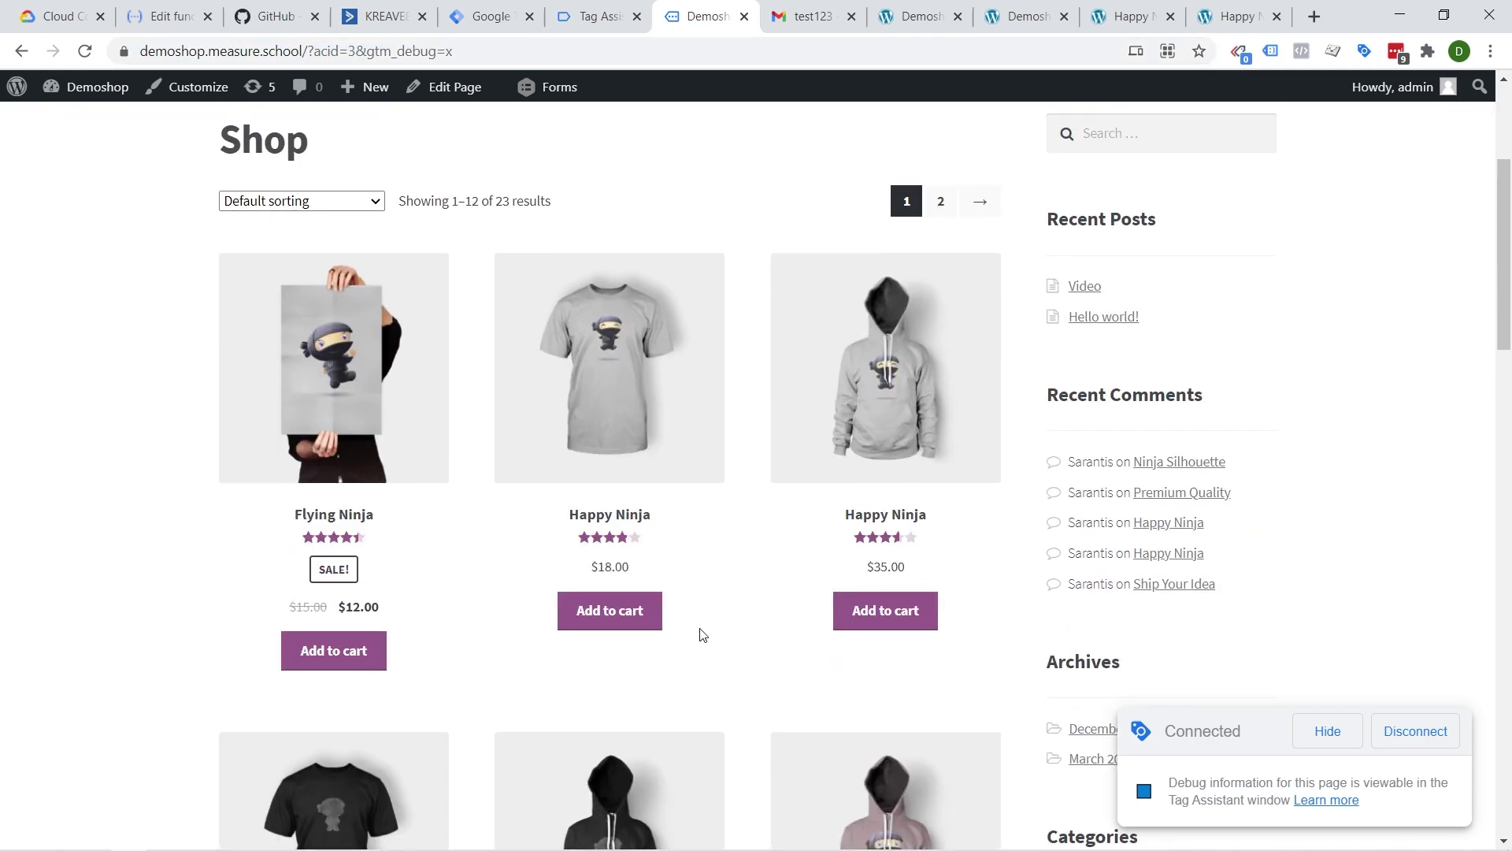
{"action": "left_click", "coordinate": [631, 439]}
{"action": "scroll", "coordinate": [637, 439], "scroll_direction": "down", "scroll_amount": 4}
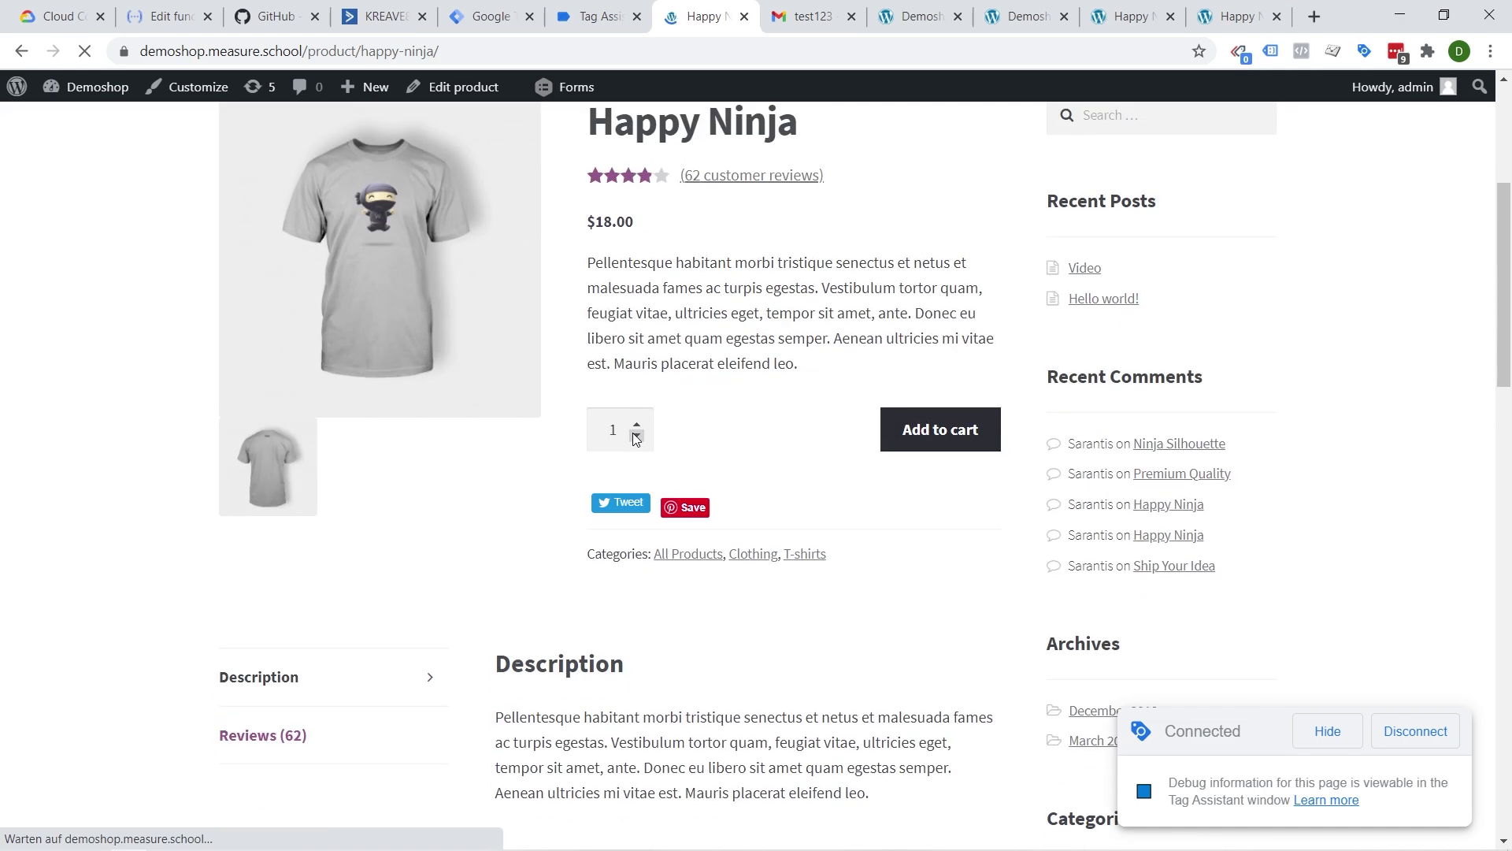
{"action": "left_click", "coordinate": [913, 431]}
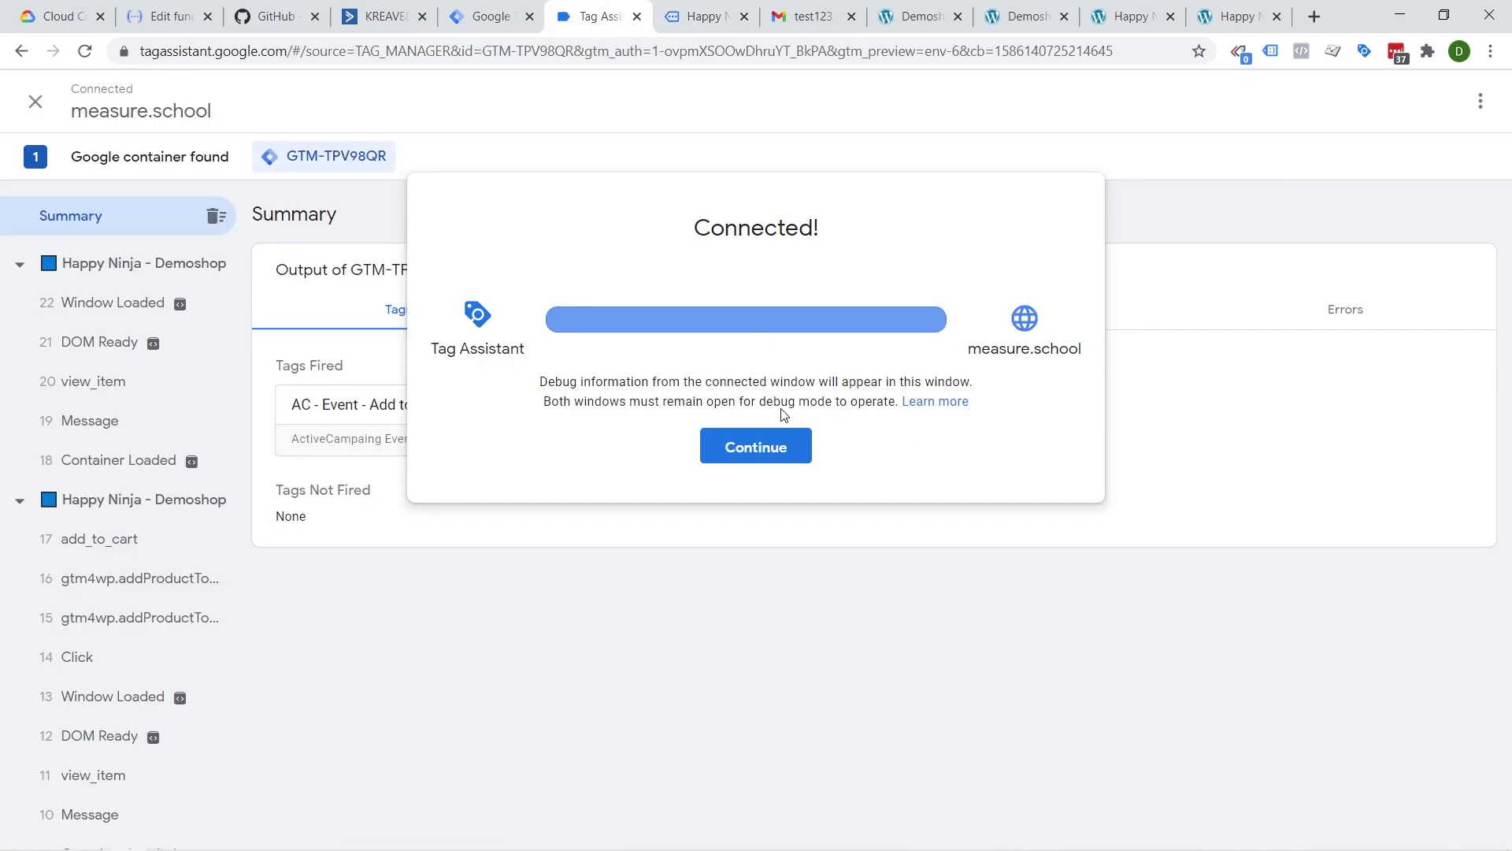
Step: Dismiss the connection notice in Tag Assistant and review the details of the fired AC - Event - Add to Cart Click tag
{"action": "left_click", "coordinate": [769, 448]}
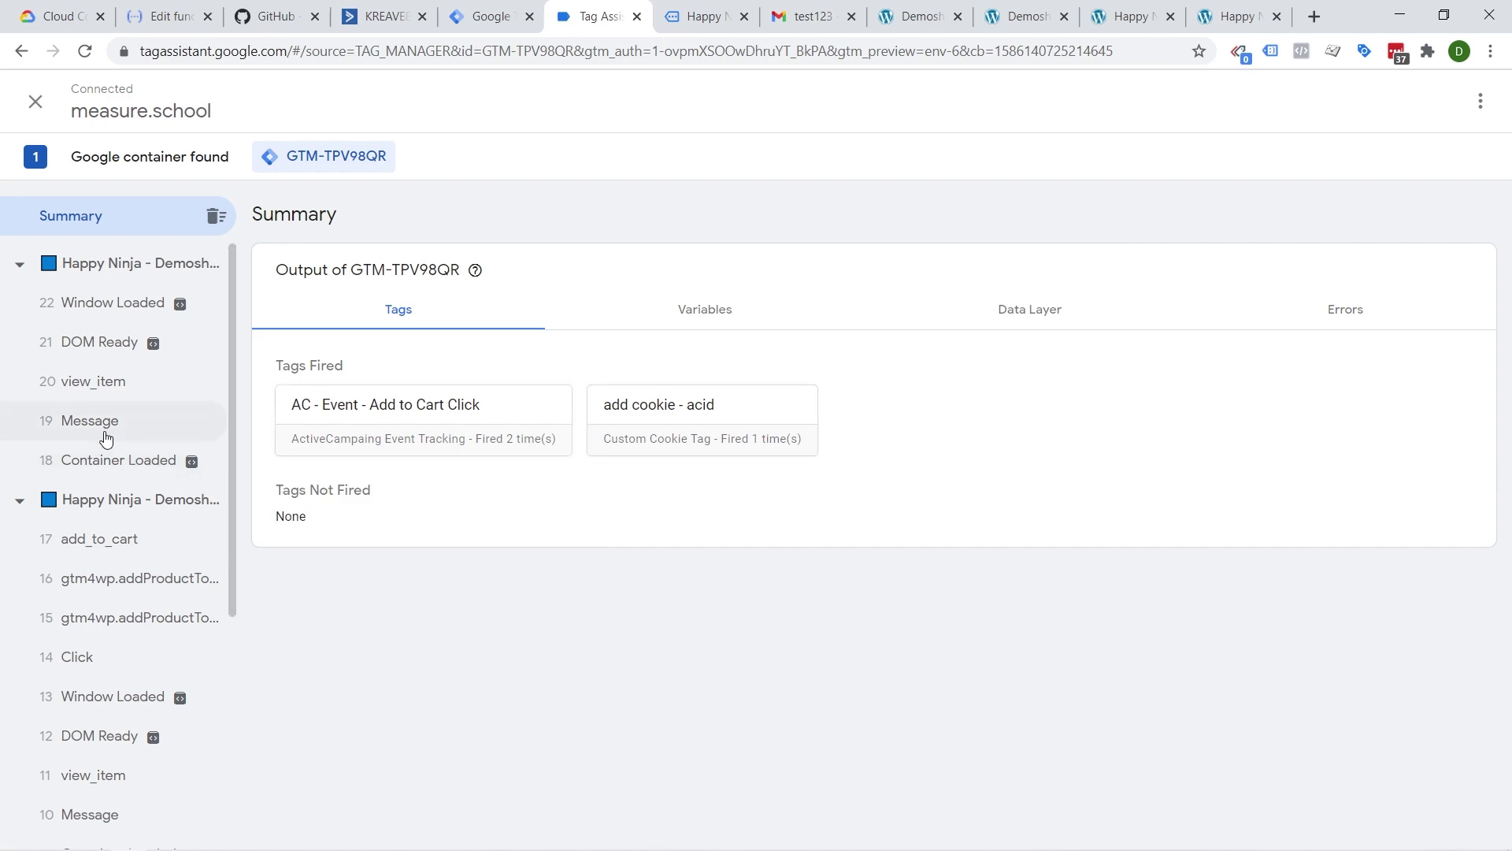
{"action": "left_click", "coordinate": [339, 430]}
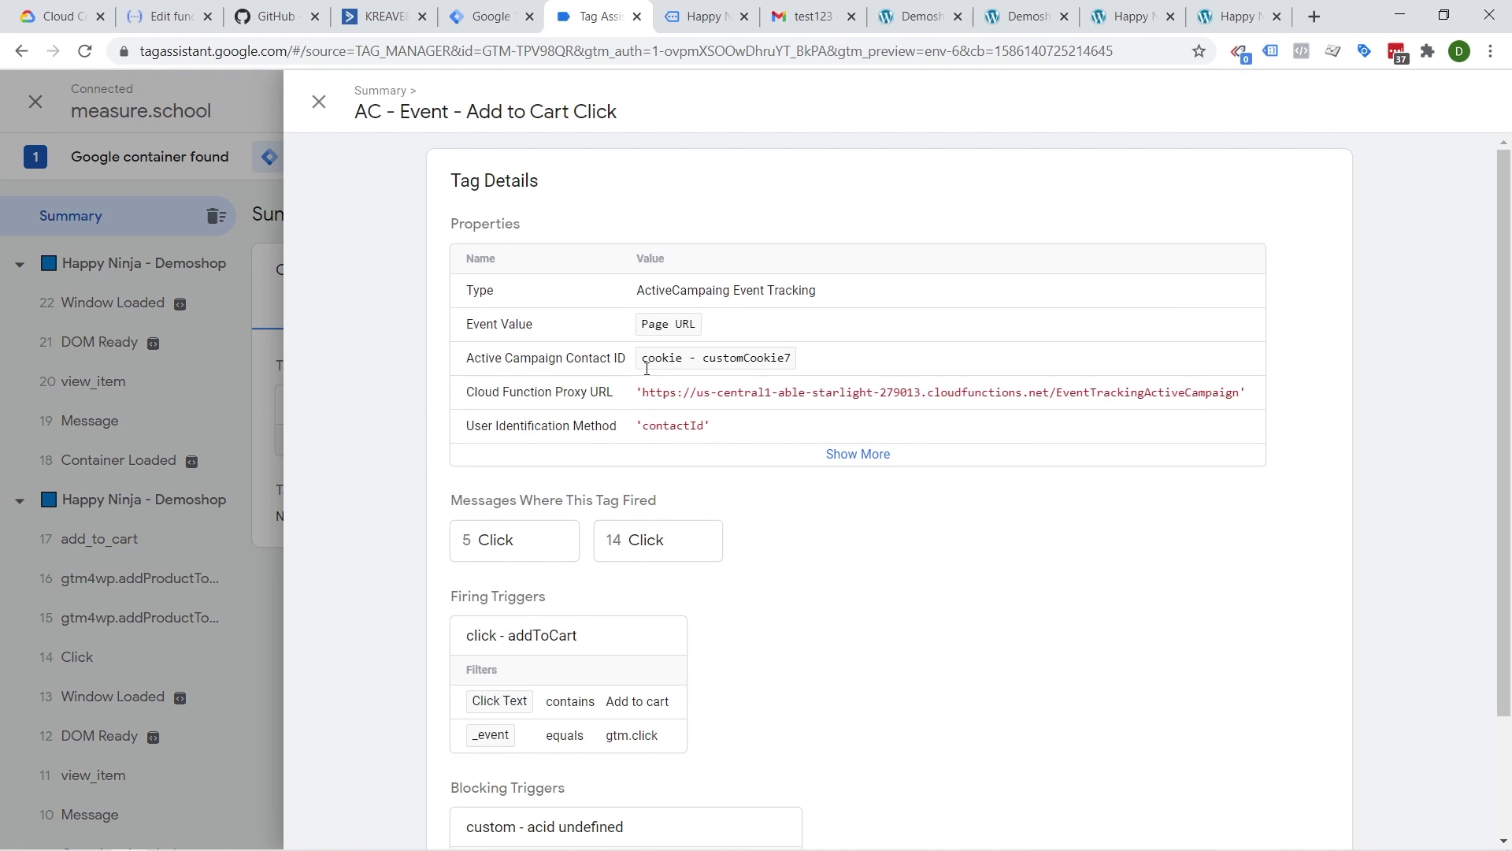
{"action": "left_click", "coordinate": [233, 361]}
Step: Switch to ActiveCampaign and open the third contact's profile to check the recent click activities
{"action": "left_click", "coordinate": [363, 28]}
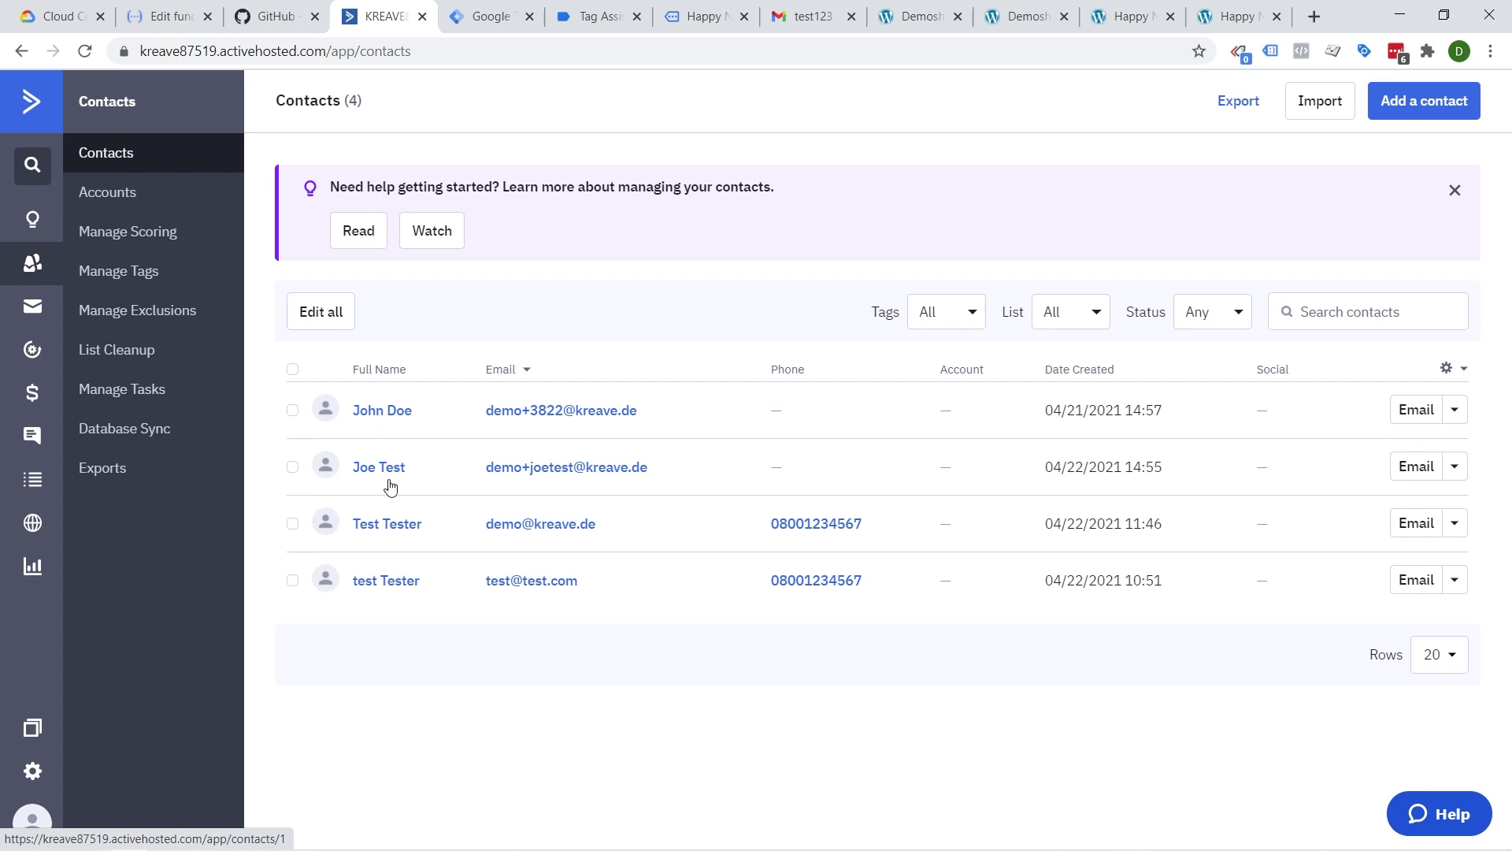
{"action": "left_click", "coordinate": [392, 535]}
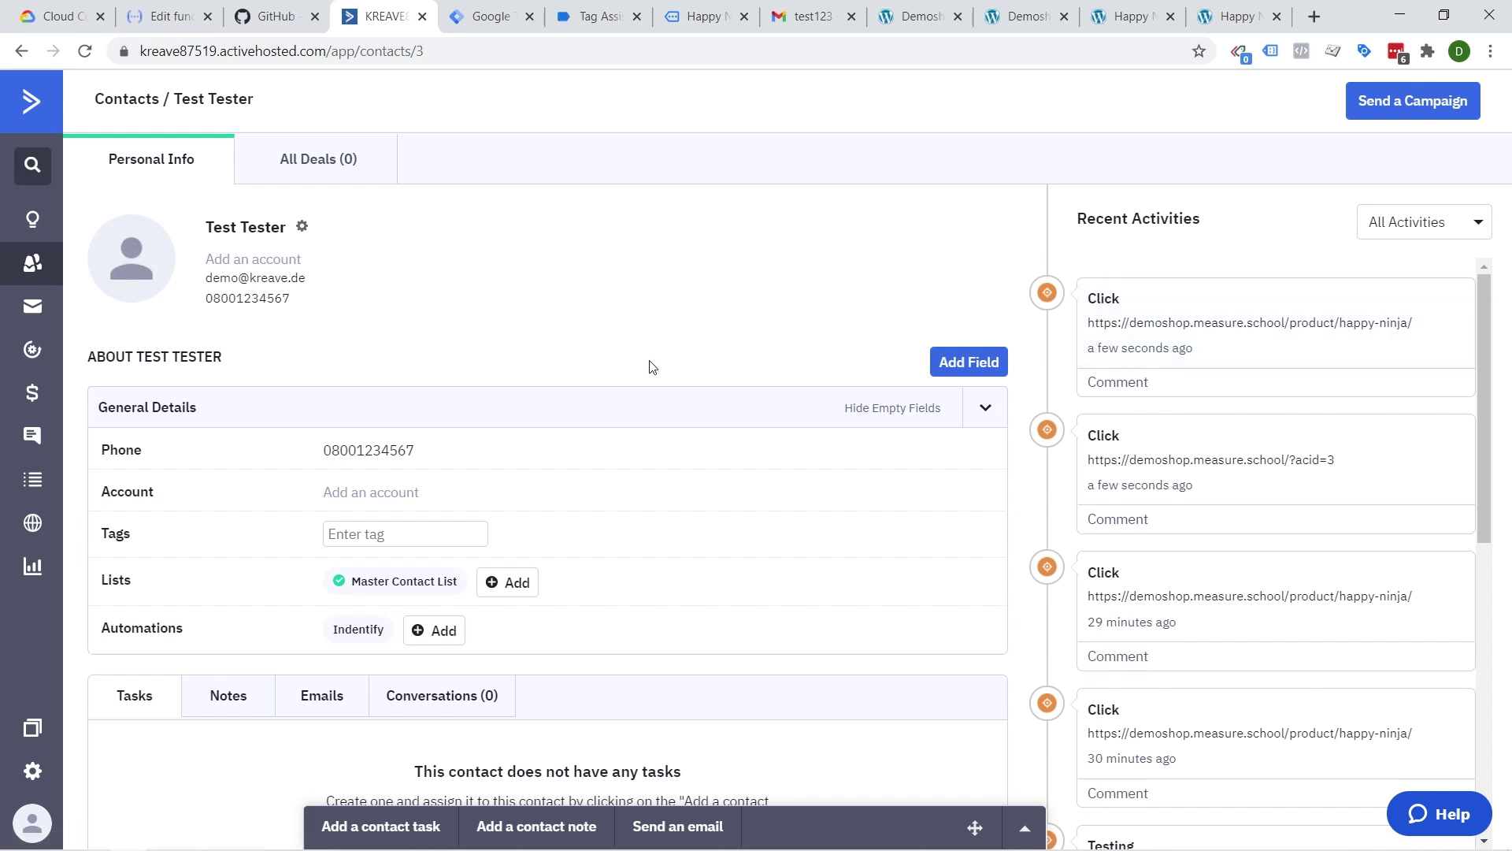
Step: Switch to the activecampaign-event-tracking-proxy repository on GitHub and read the README's setup requirements and testing instructions
{"action": "left_click", "coordinate": [285, 24]}
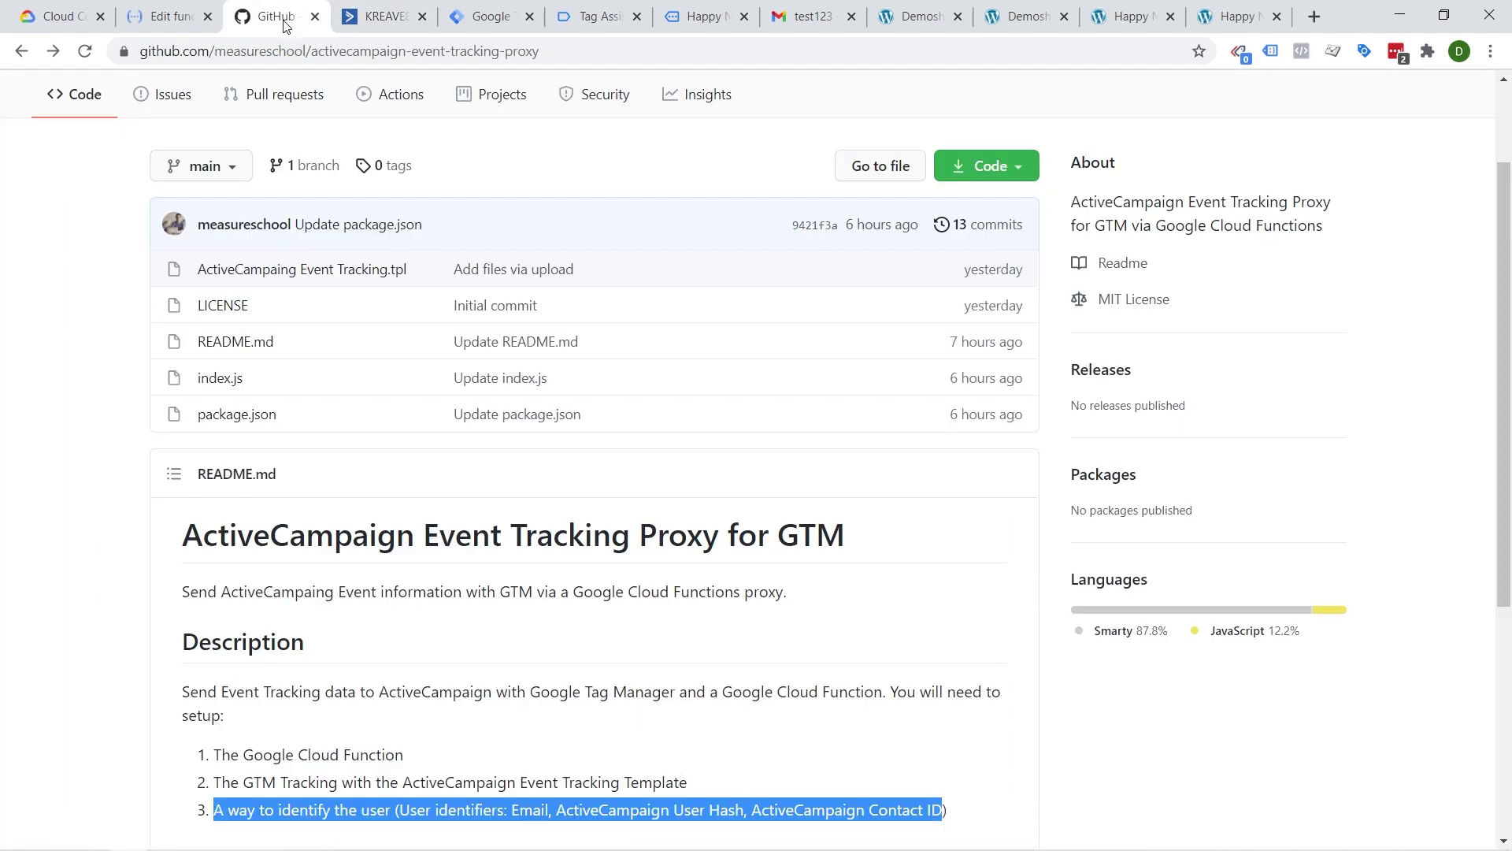
{"action": "left_click", "coordinate": [72, 311]}
{"action": "scroll", "coordinate": [72, 318], "scroll_direction": "down", "scroll_amount": 3}
{"action": "double_click", "coordinate": [283, 498]}
{"action": "left_click", "coordinate": [283, 497]}
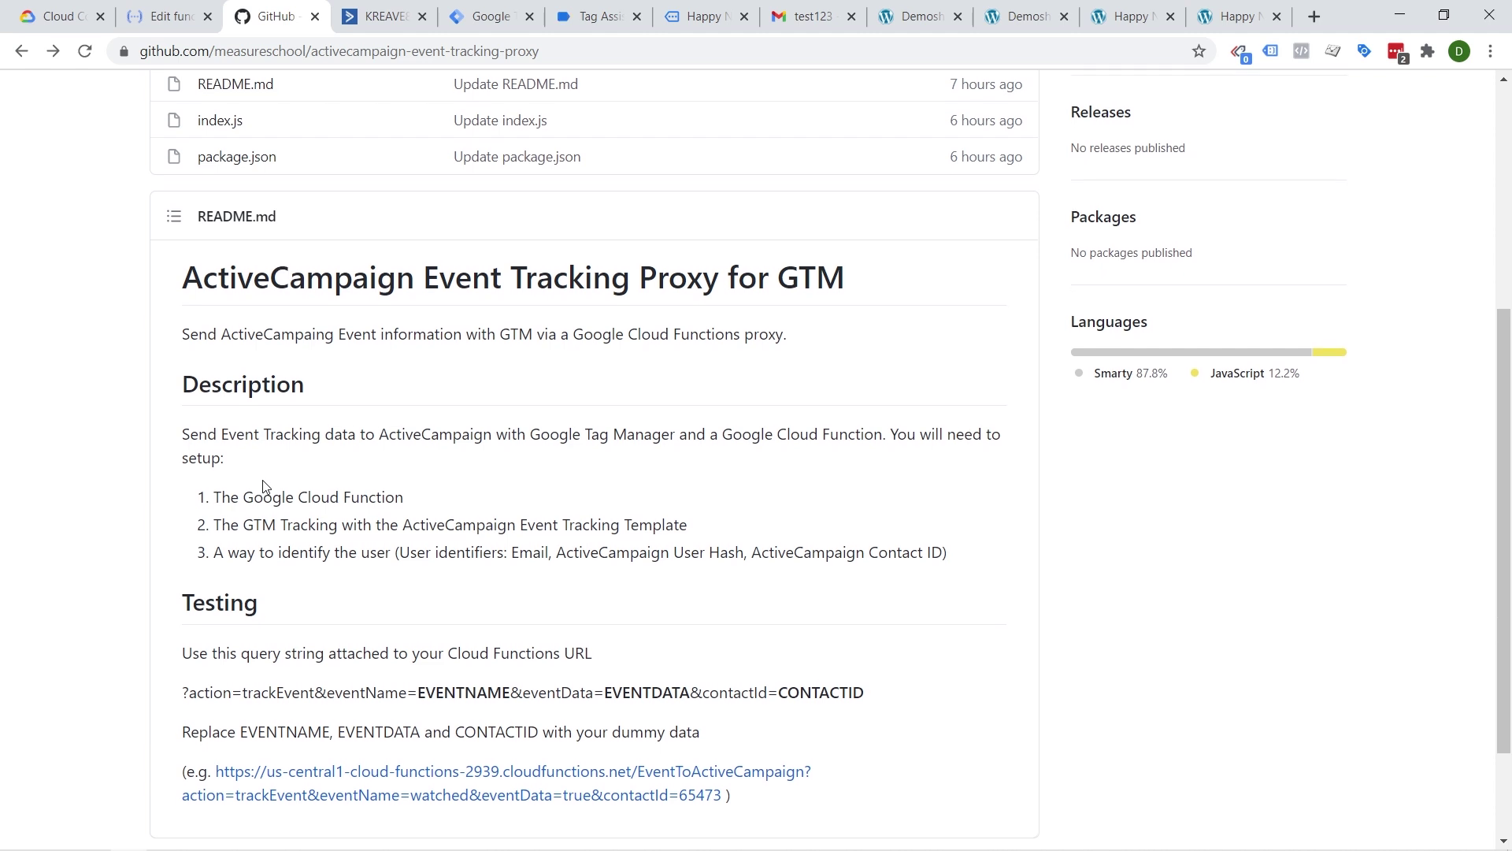
{"action": "scroll", "coordinate": [264, 486], "scroll_direction": "down", "scroll_amount": 1}
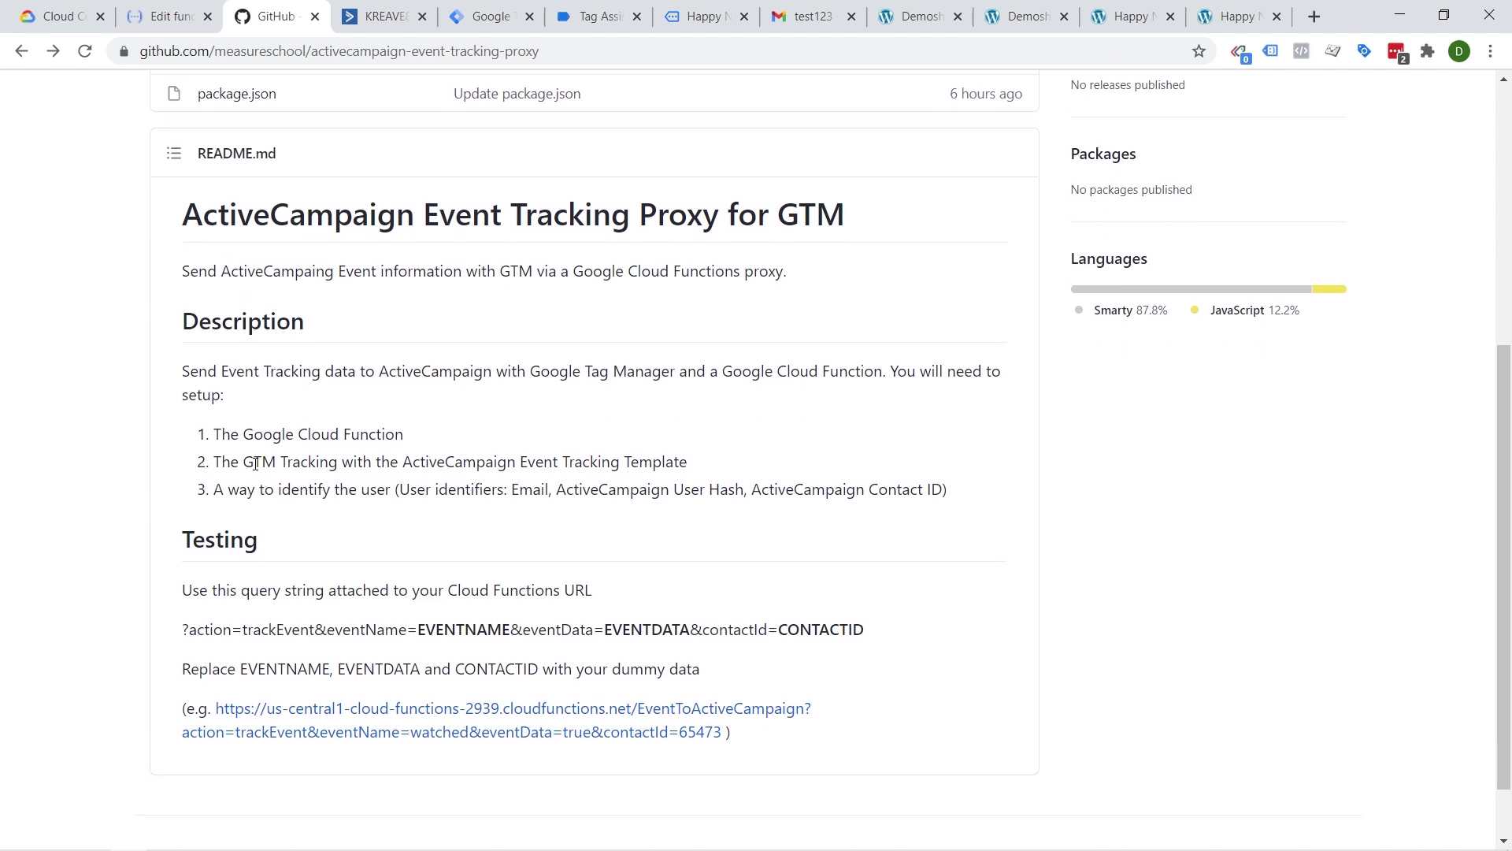